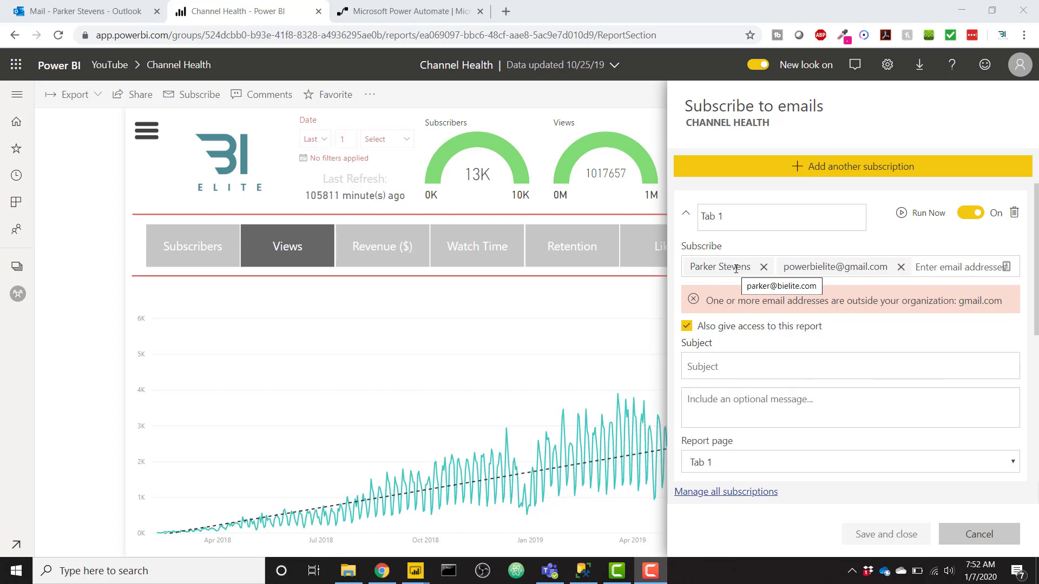
- Start a blank automated flow triggered by Outlook.com 'When a new email arrives', showing its advanced options
click(429, 14)
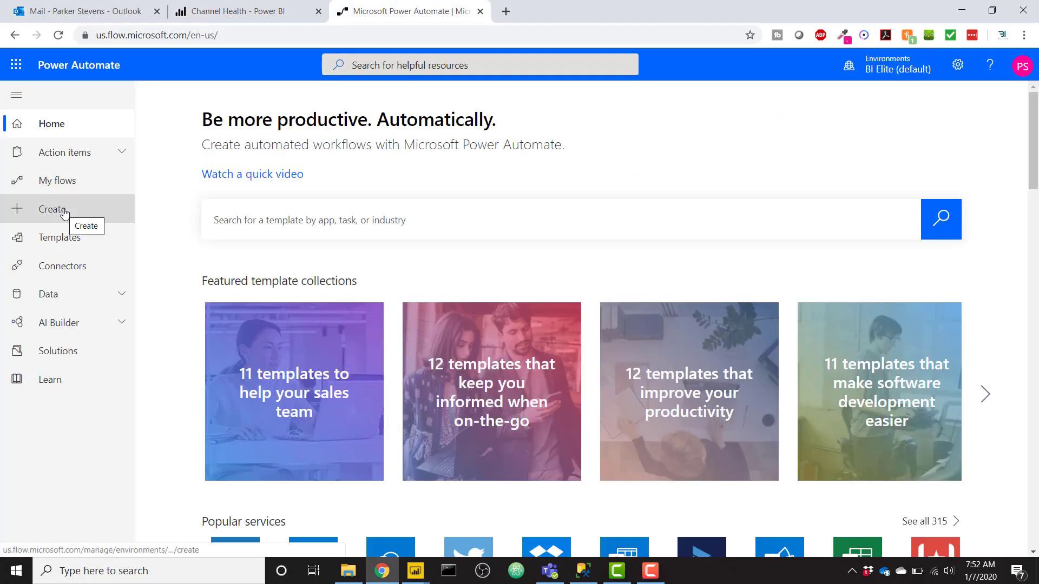
click(64, 212)
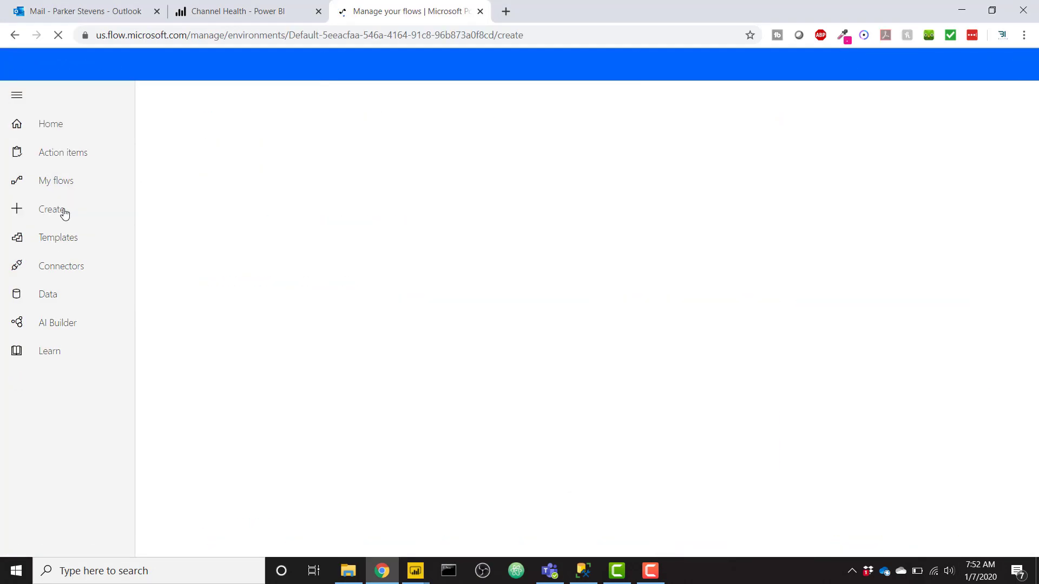
click(234, 207)
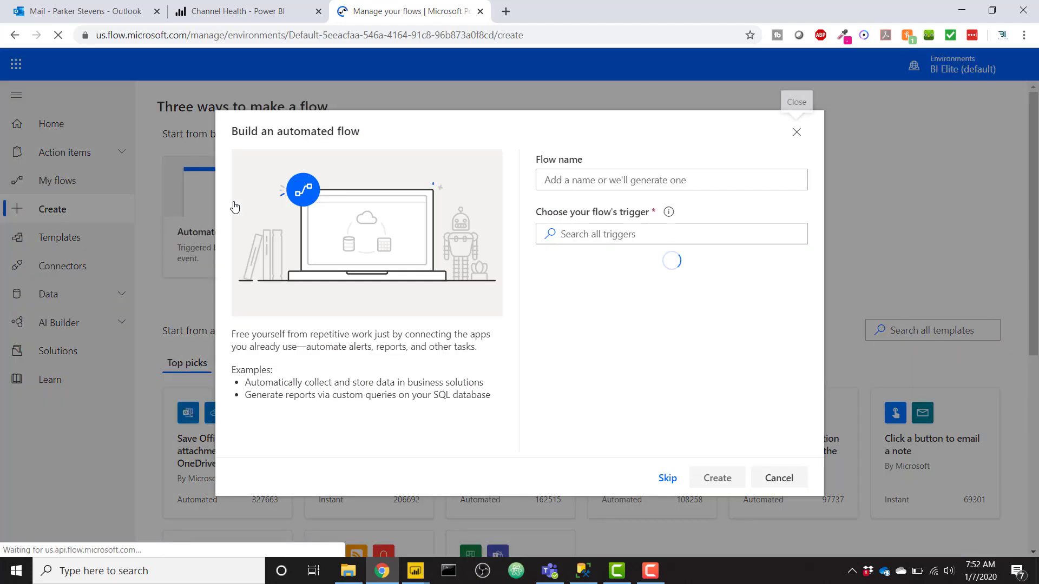
click(663, 479)
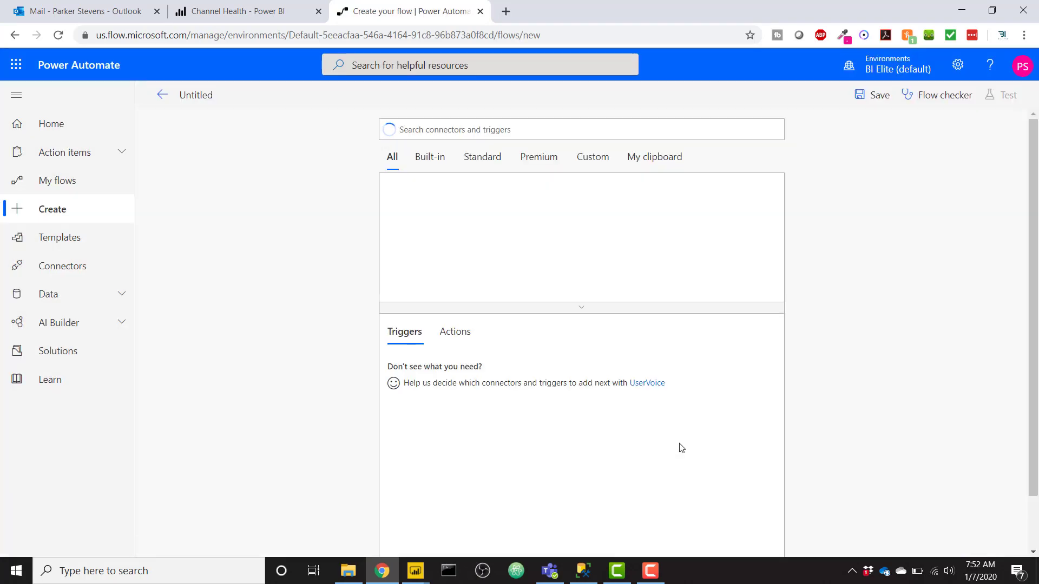
text(email)
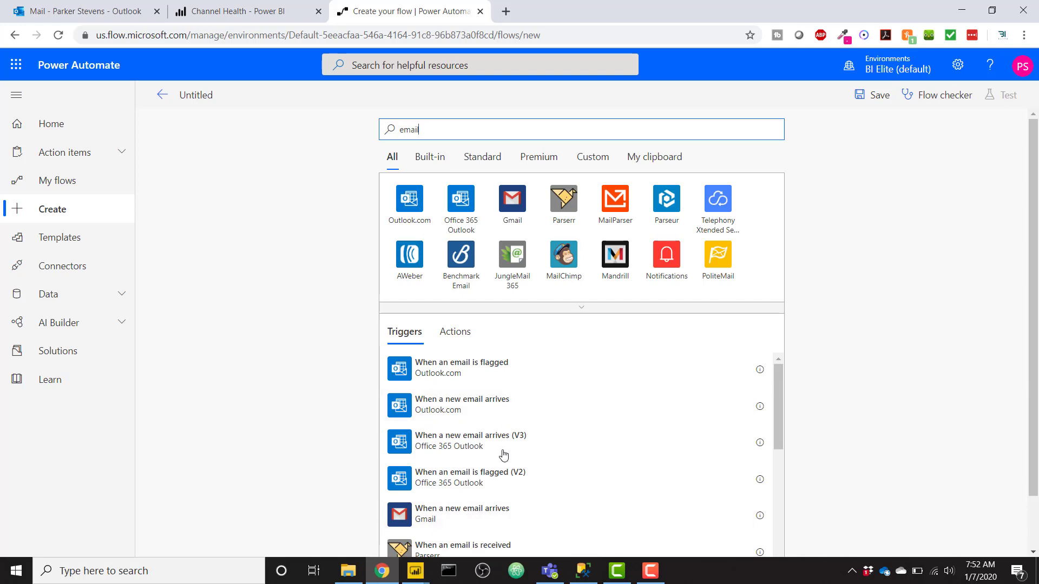
click(517, 416)
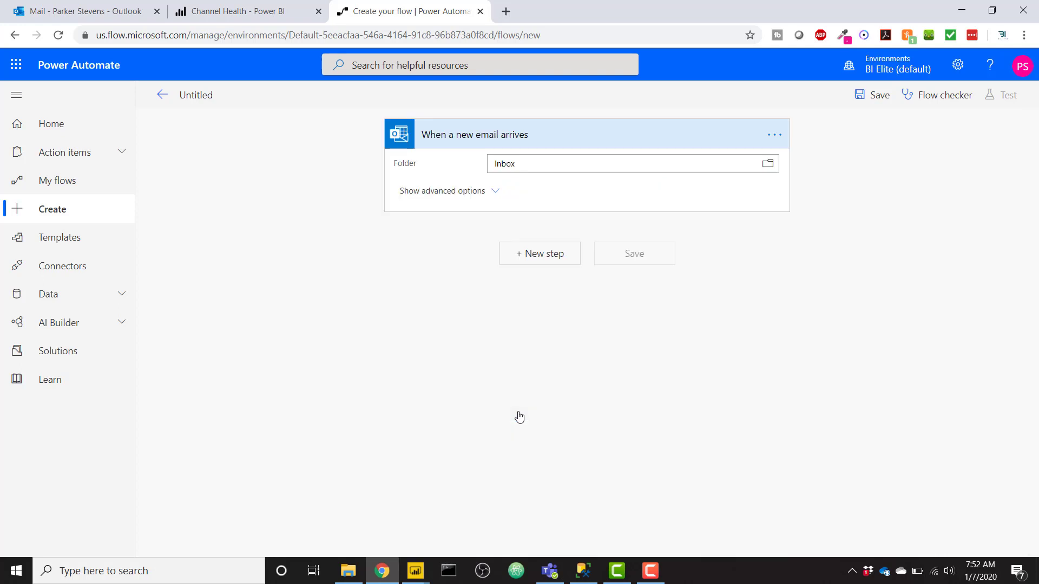
click(464, 205)
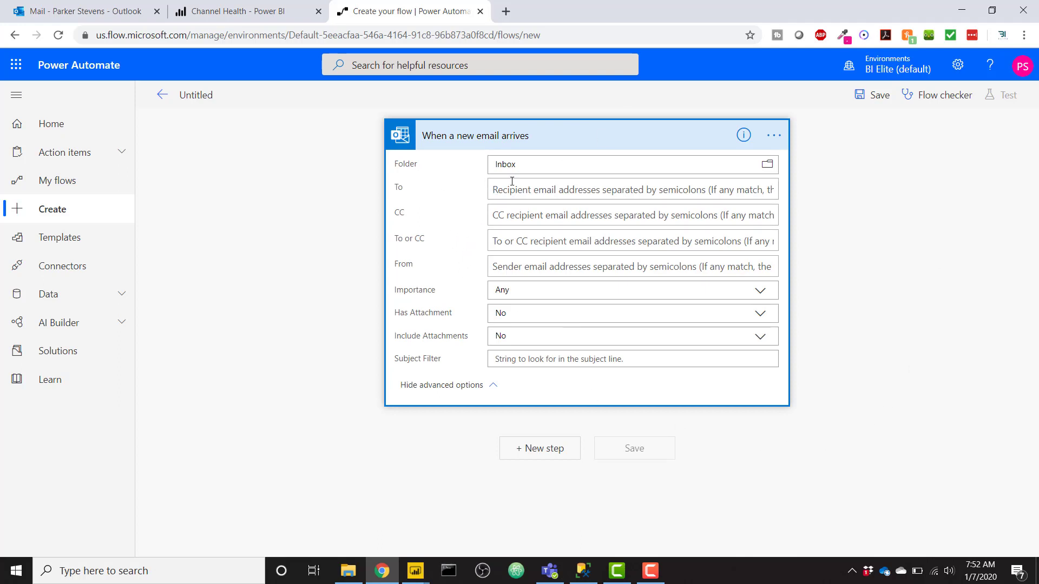
- Delete the existing 'My Subscription' from the Channel Health report's email subscriptions
click(268, 8)
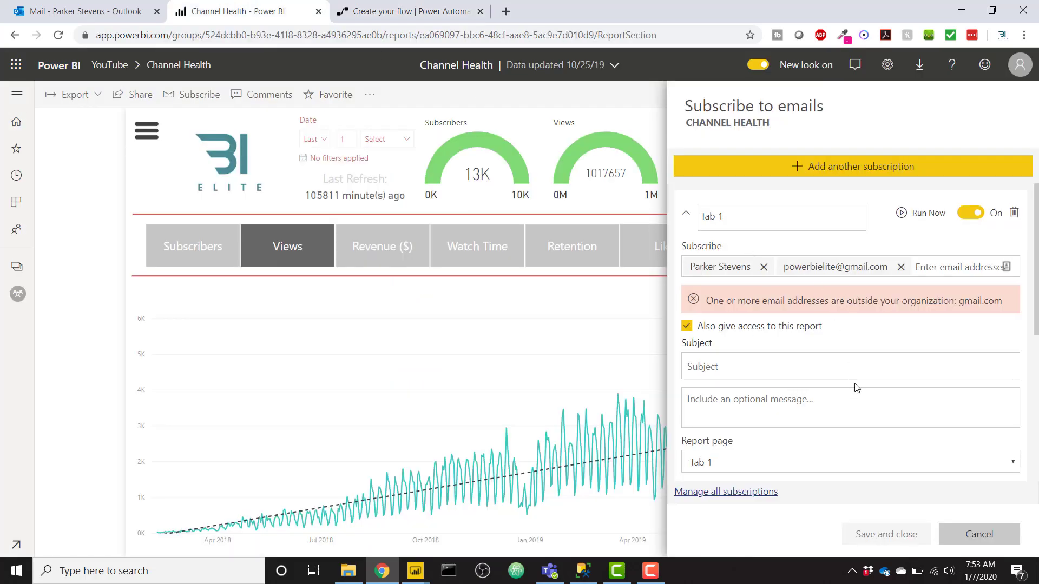
click(1005, 540)
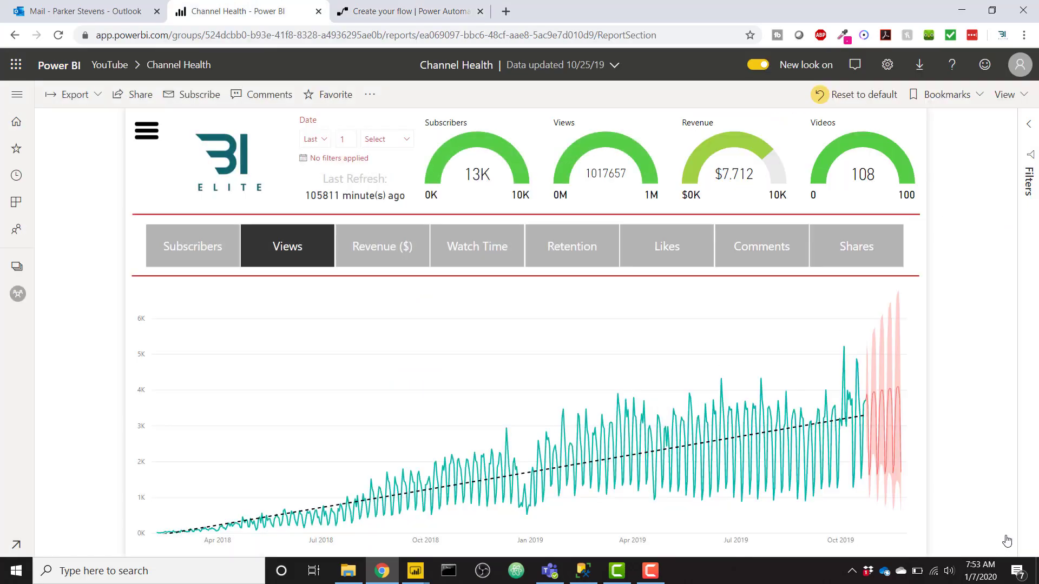
click(200, 96)
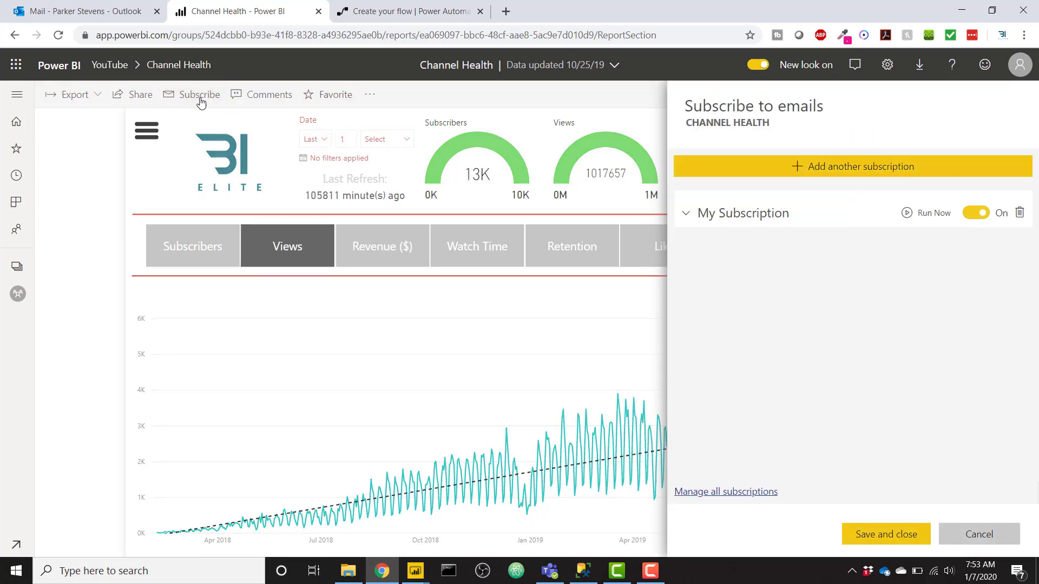
click(1019, 213)
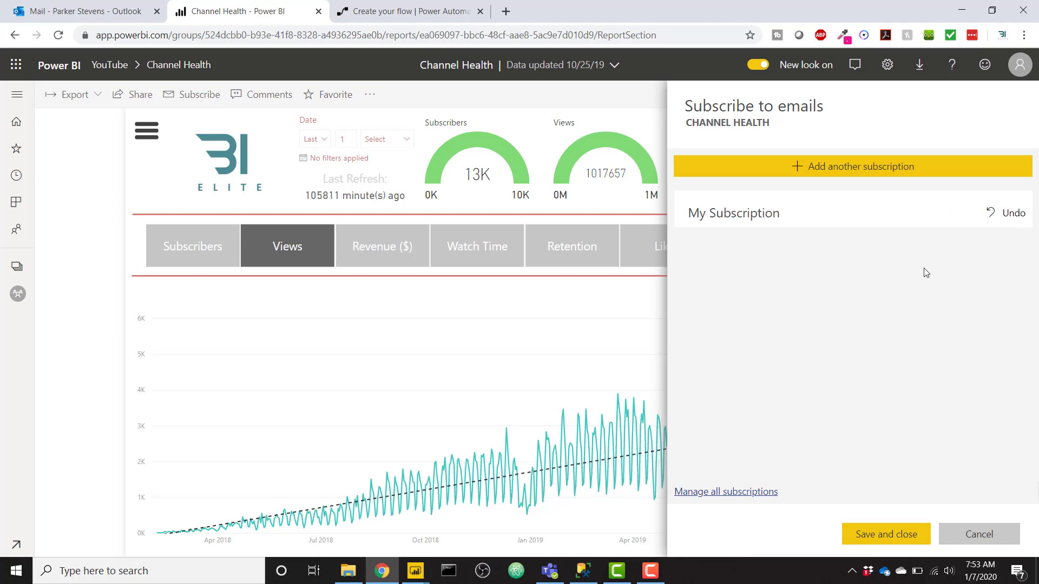
- Add and save a subscription named 'Video Subscription' sent after each data refresh
click(882, 172)
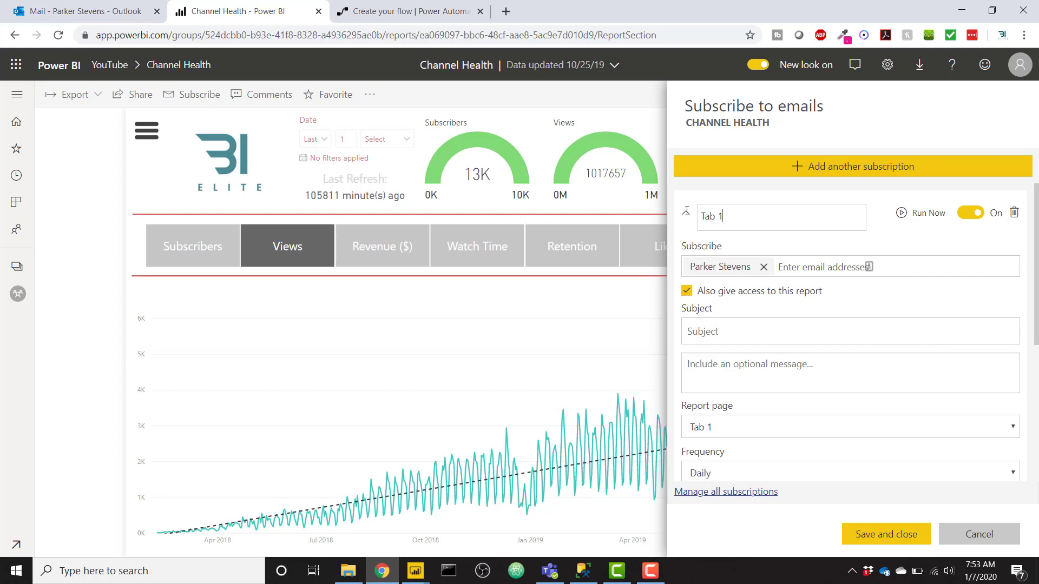
key(ctrl+a)
text(Video Subscription)
click(781, 266)
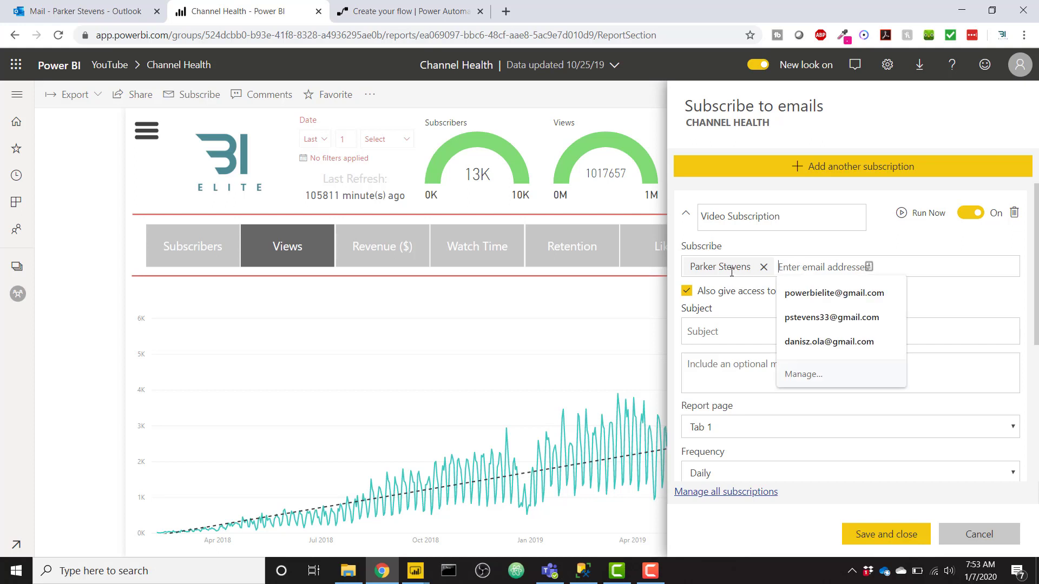
scroll(911, 449, down, 2)
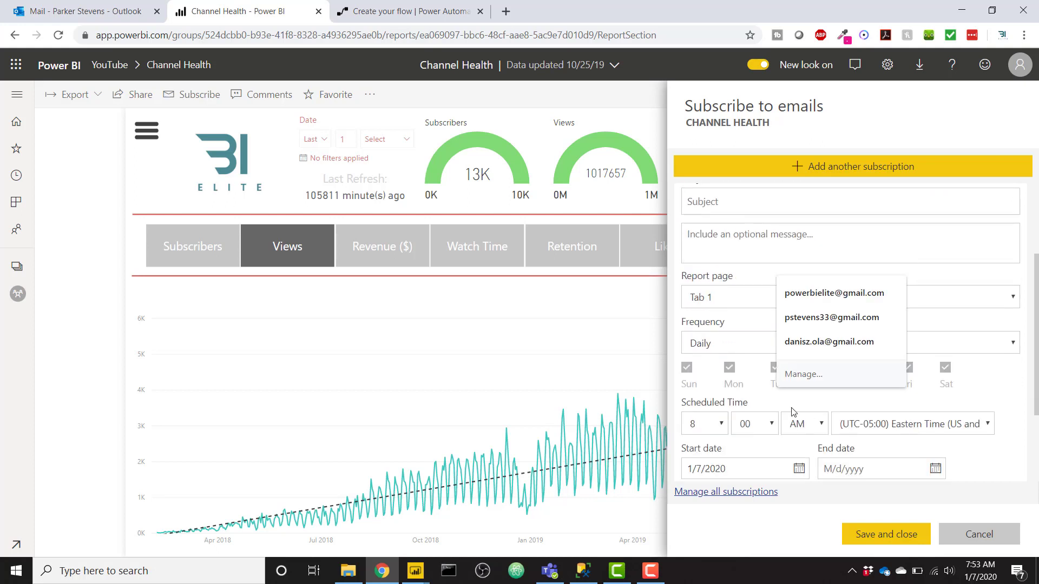
click(730, 352)
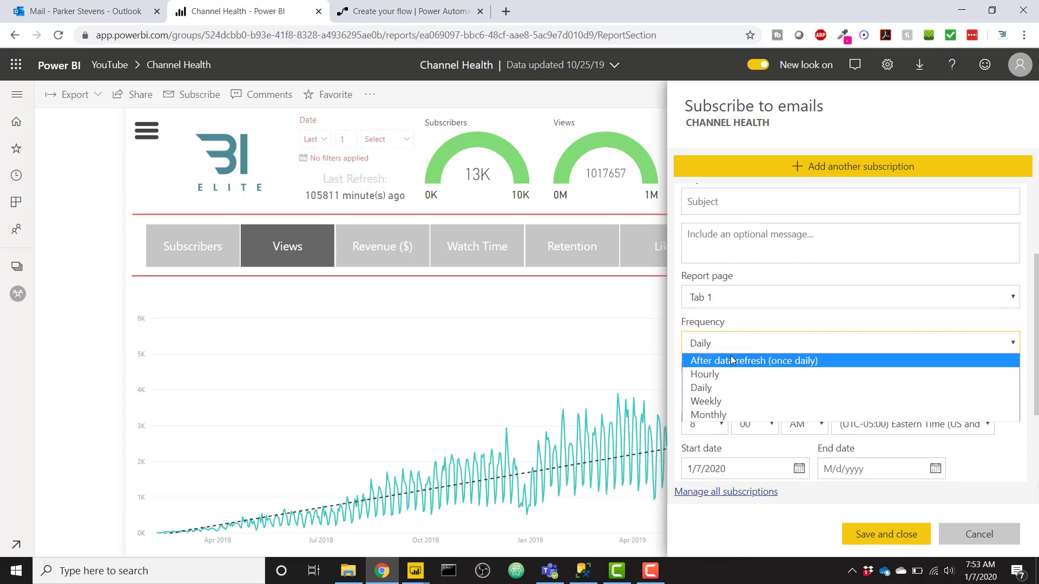
click(732, 361)
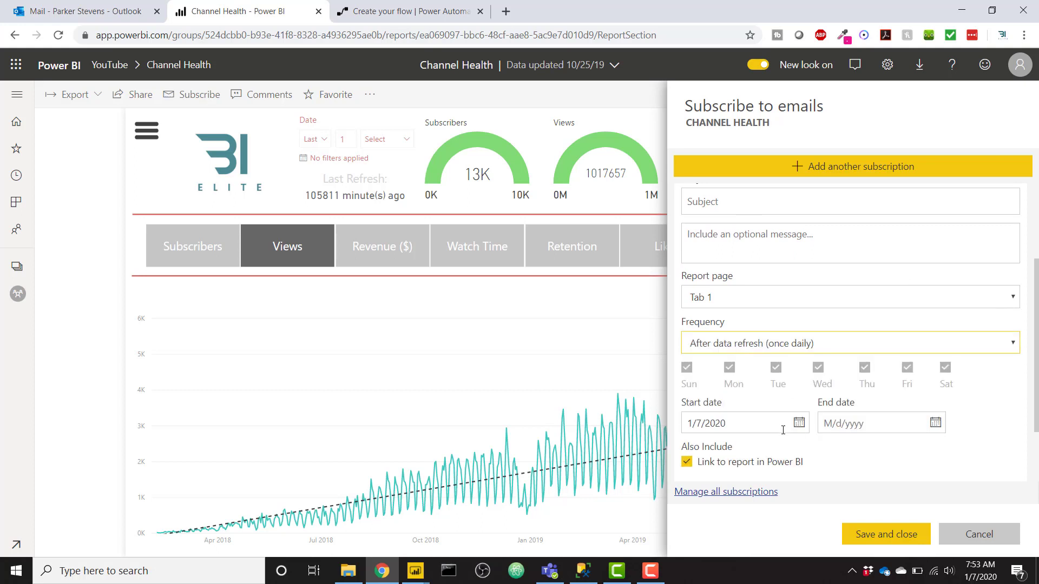
scroll(785, 428, down, 2)
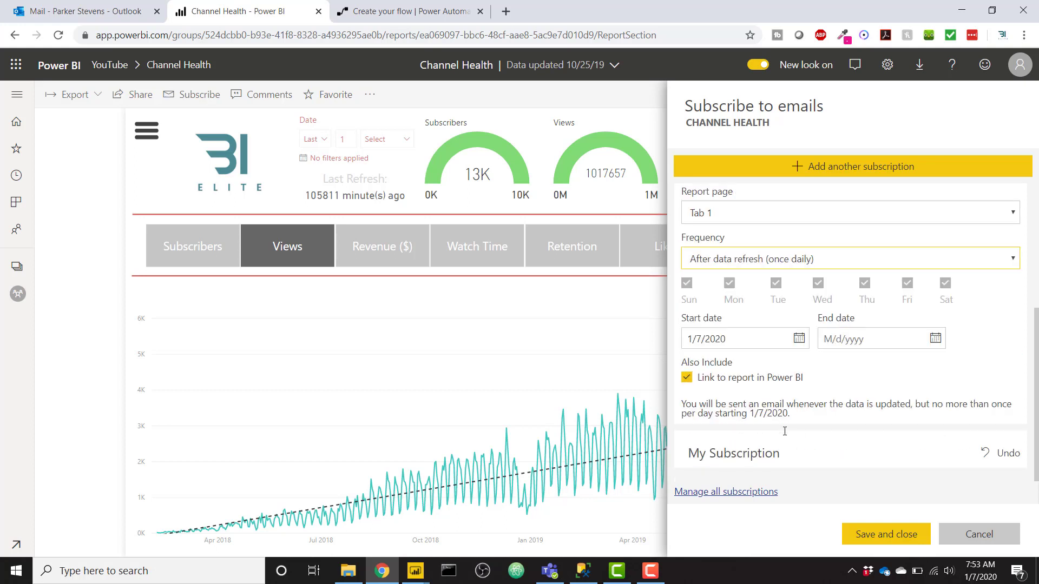
click(893, 542)
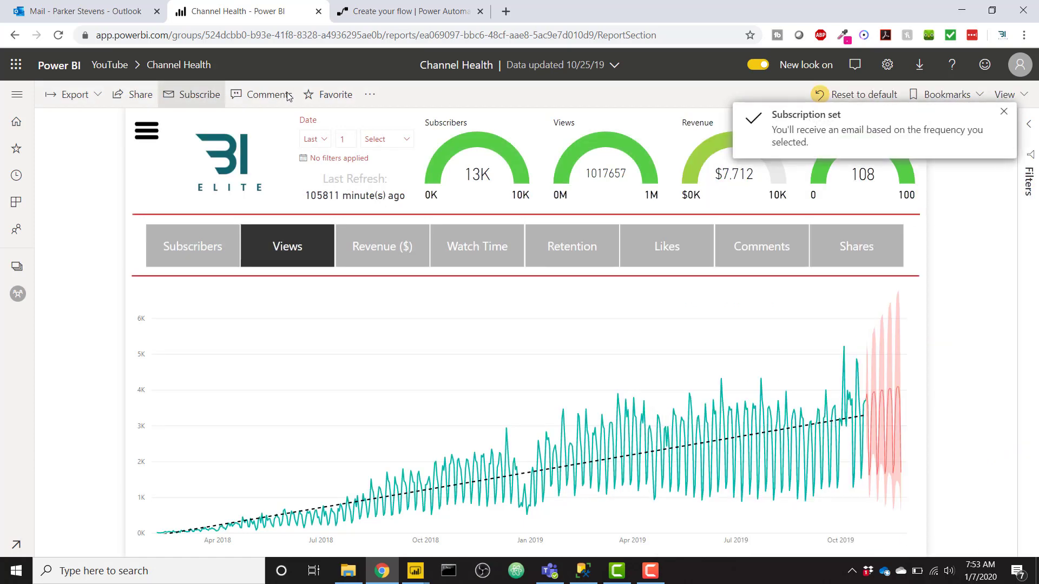
- Run the Video Subscription on demand to email the Channel Health report now
click(192, 96)
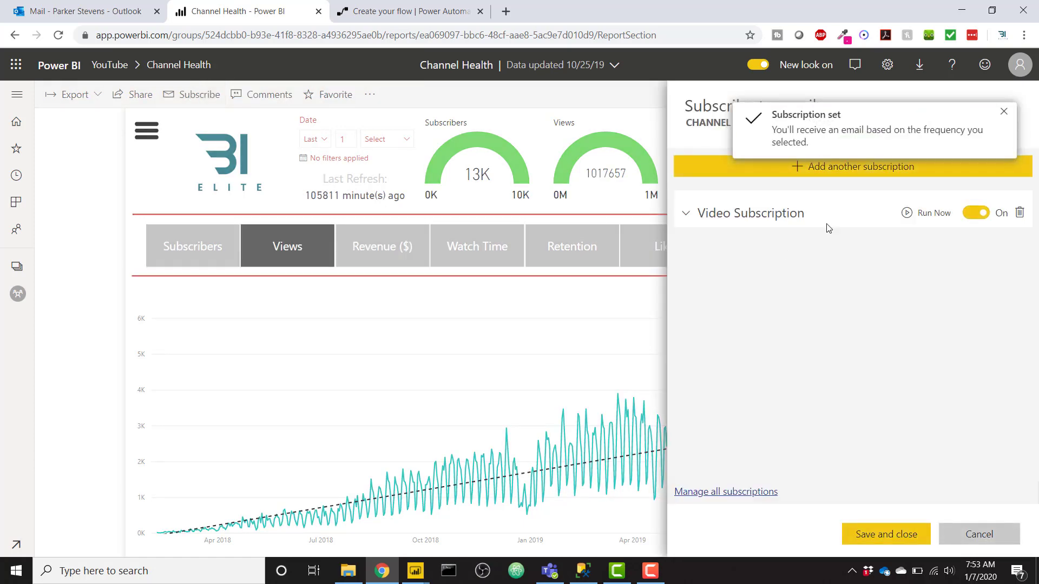
click(783, 219)
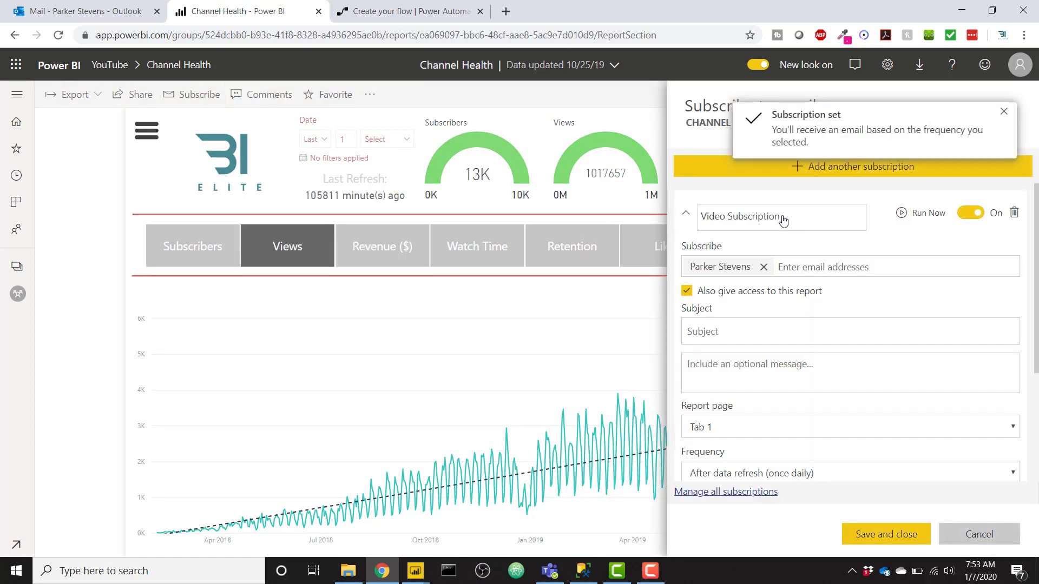
click(686, 214)
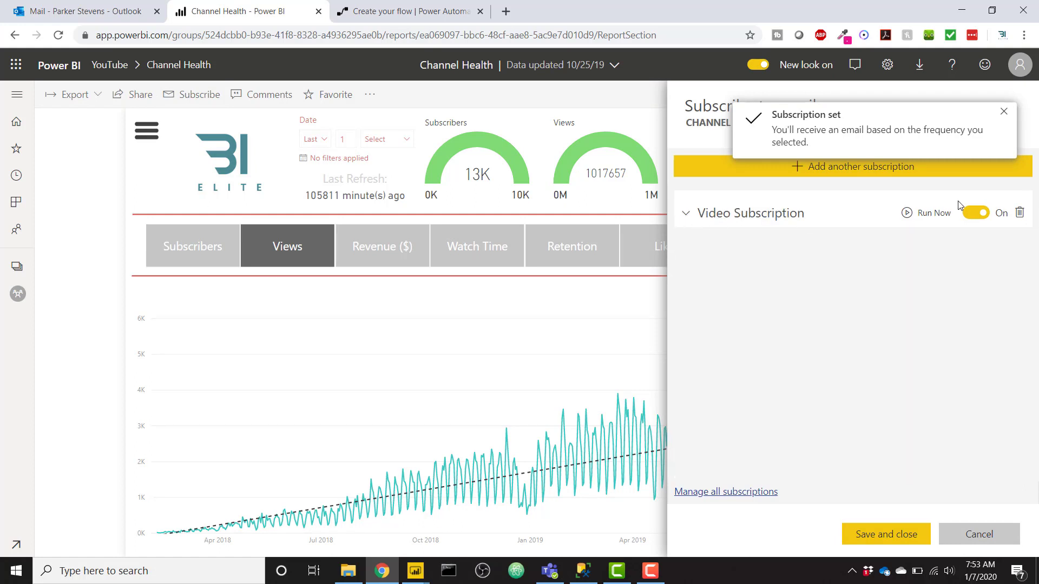
click(934, 214)
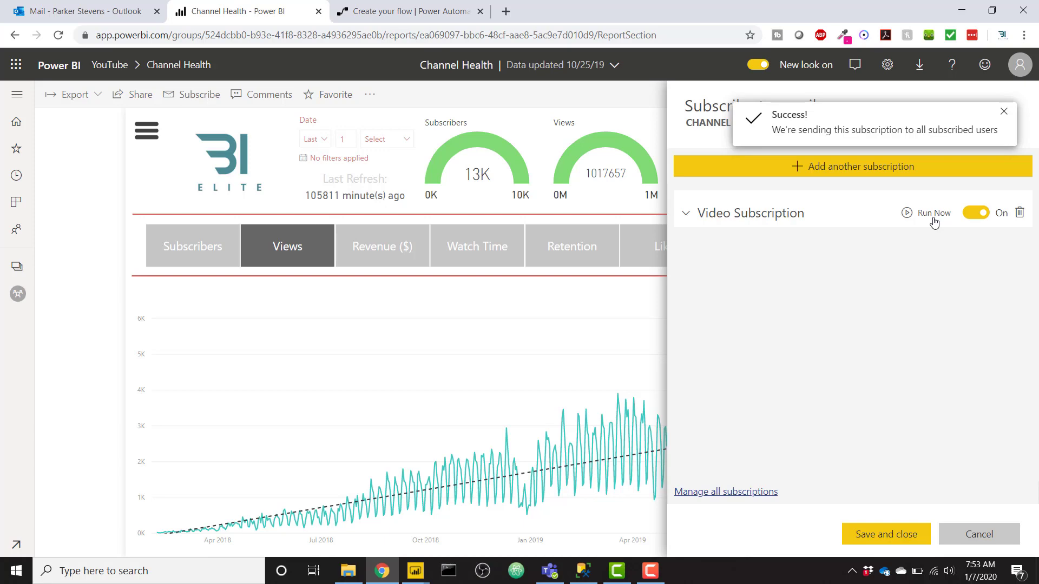
- Go back to the untitled flow with its new-email trigger
click(427, 11)
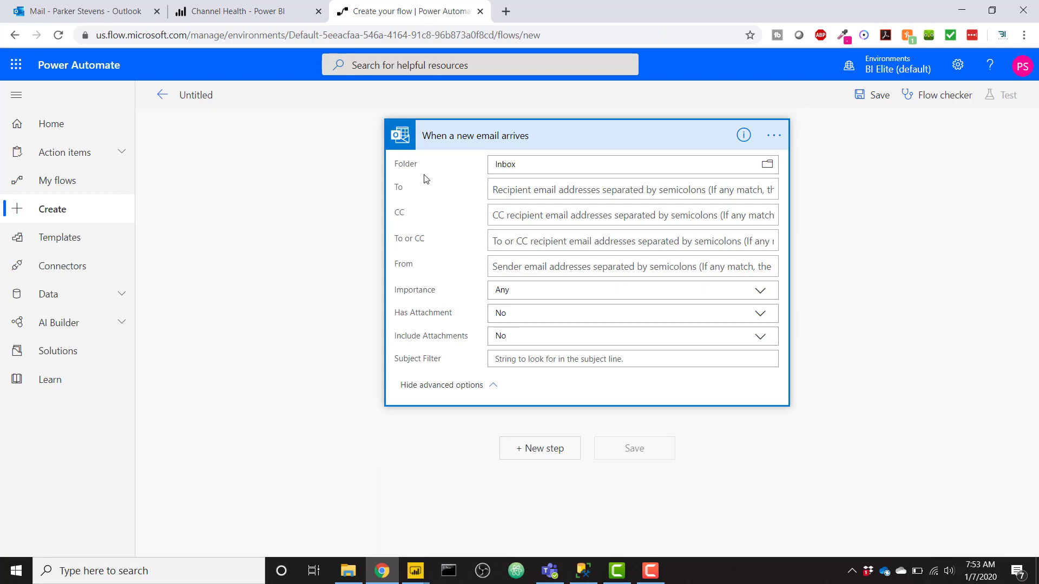
- Review the Power BI email and report image, then select the subject 'Subscription for Channel Health (Tab 1)'
key(ctrl+1)
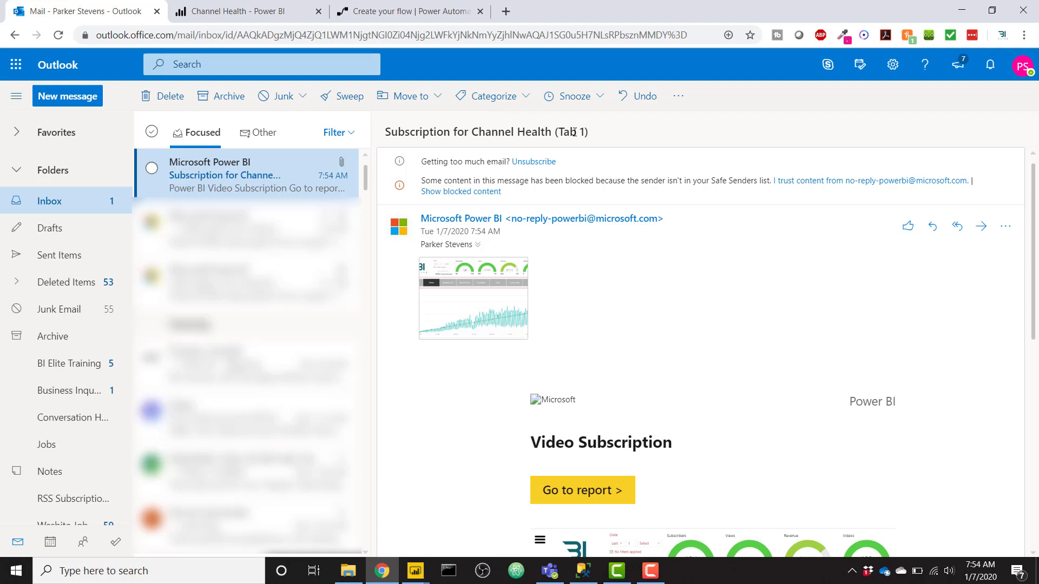
scroll(605, 340, down, 5)
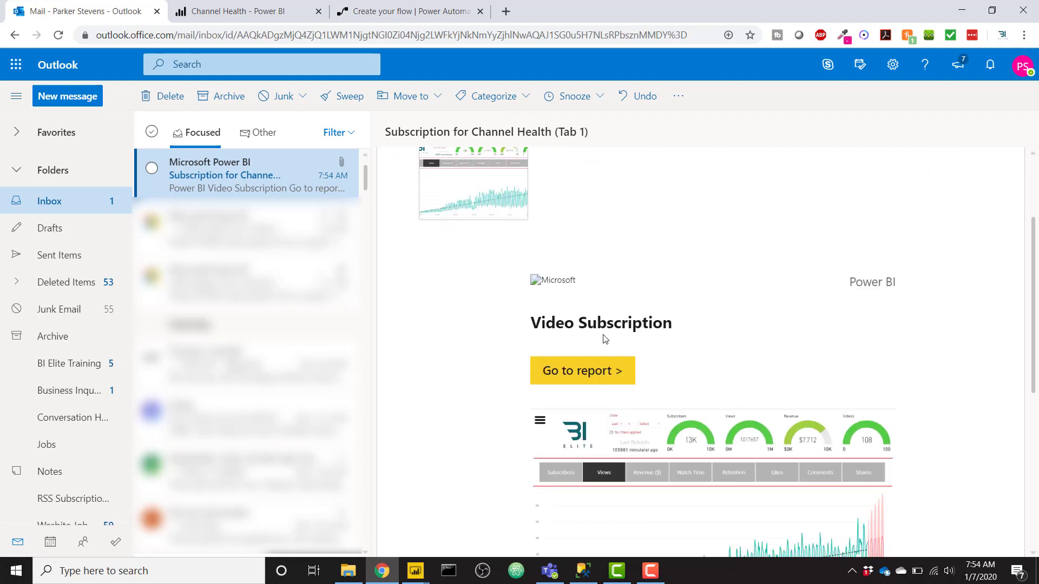
scroll(600, 389, down, 3)
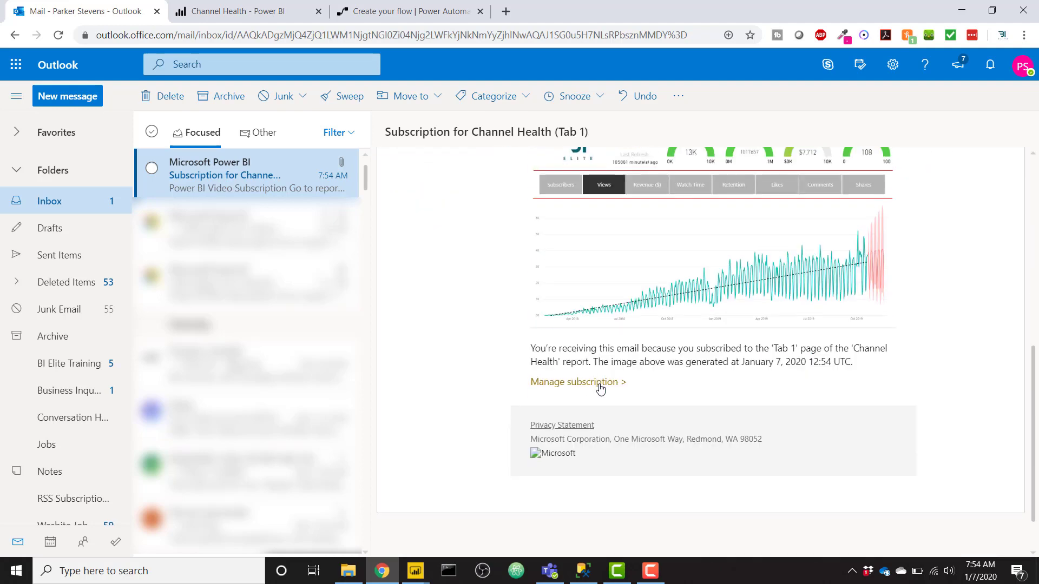
scroll(688, 383, up, 3)
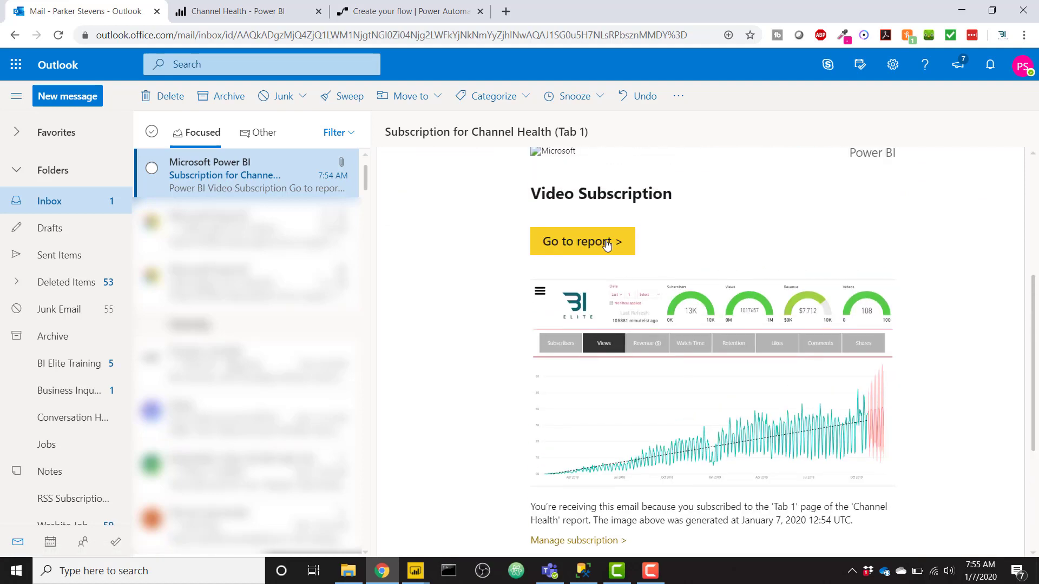
scroll(606, 243, up, 5)
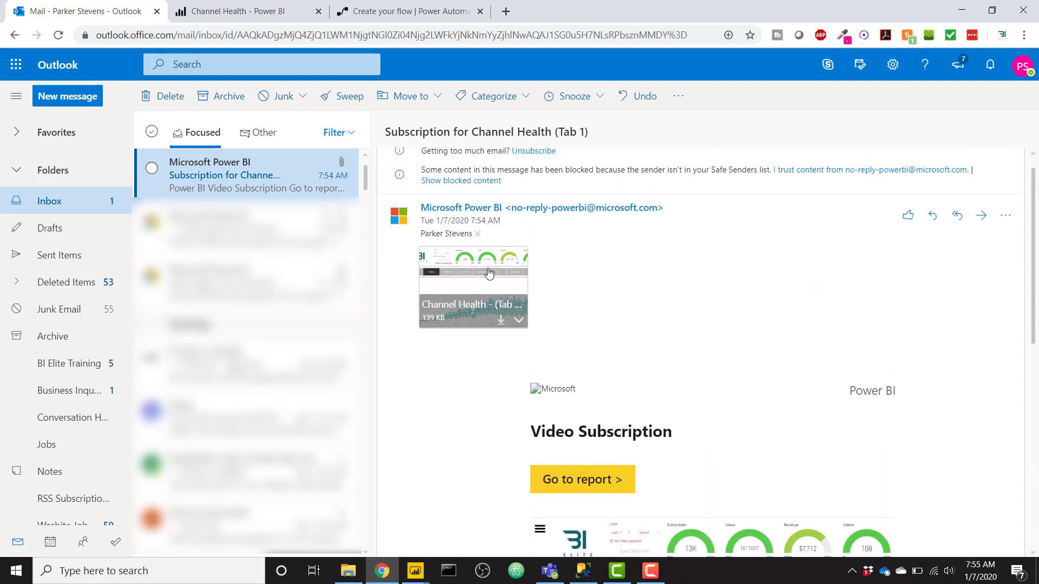
click(488, 274)
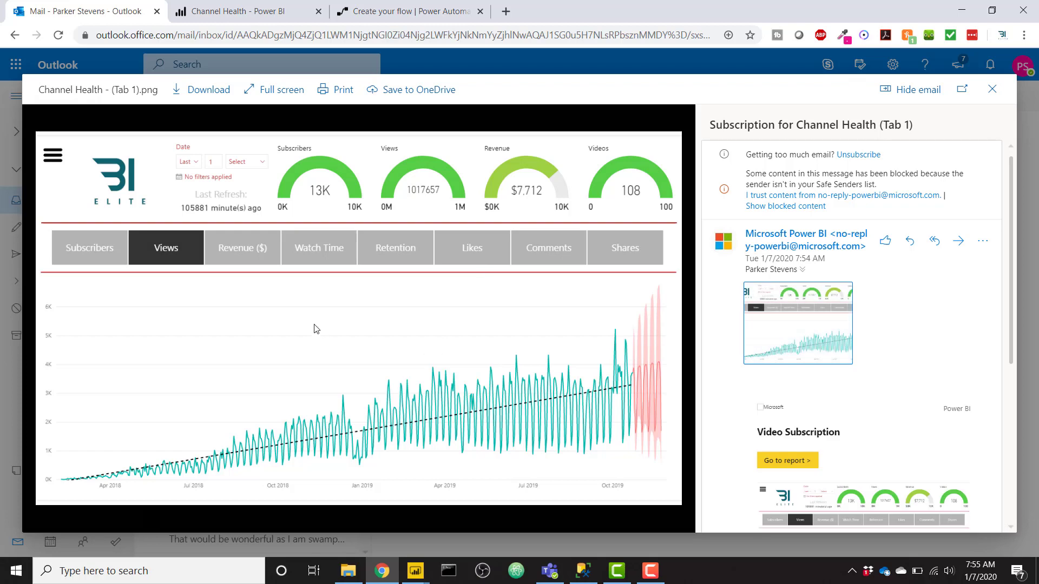
click(992, 89)
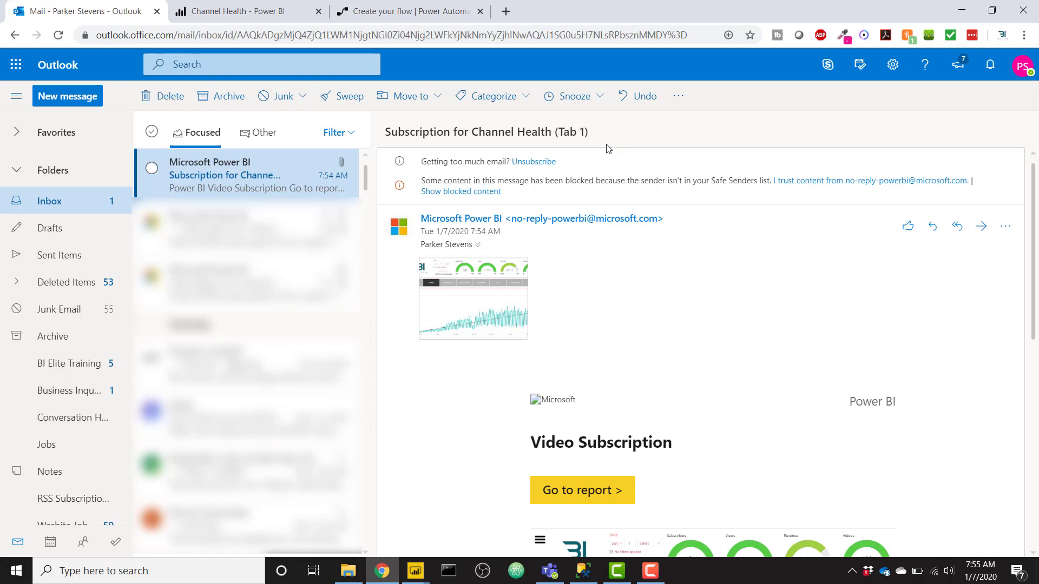
double_click(391, 133)
drag(534, 132, 617, 133)
key(ctrl+c)
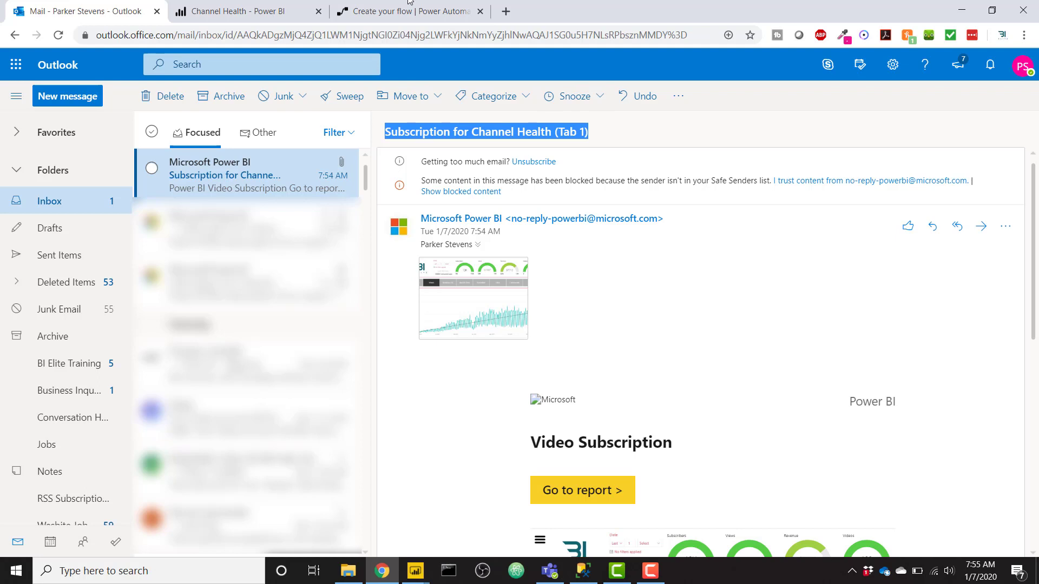
- Set the trigger's Subject Filter to 'Subscription for Channel Health (Tab 1)'
click(386, 4)
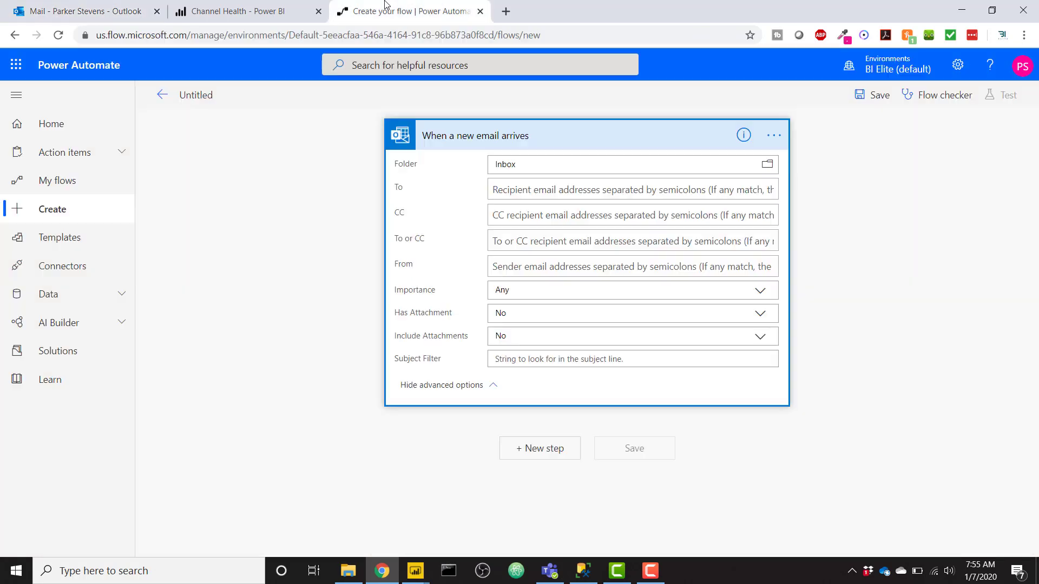
click(511, 360)
key(ctrl+v)
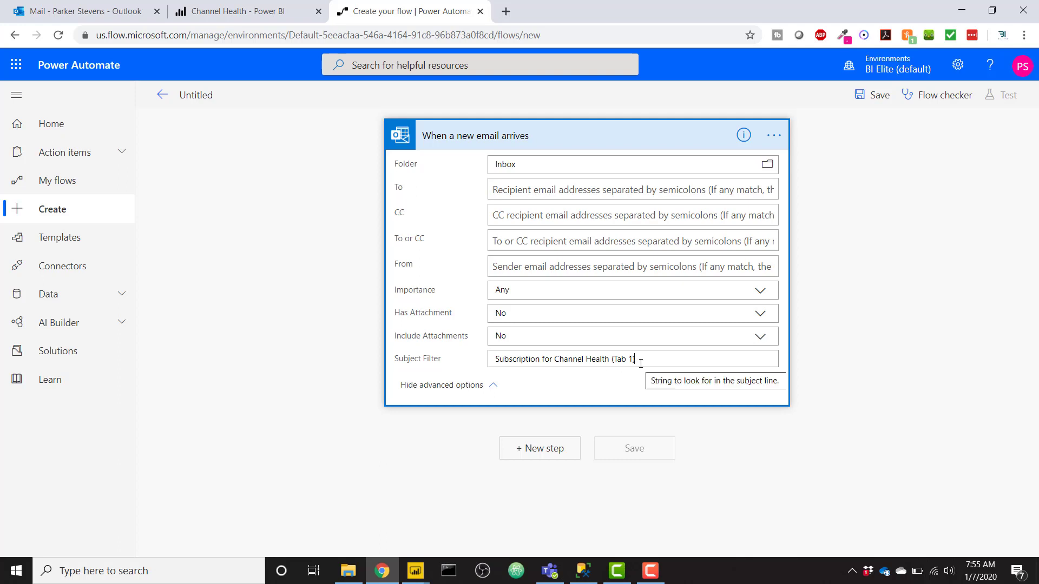
- Add an Outlook.com 'Forward an email' action after the trigger
click(561, 451)
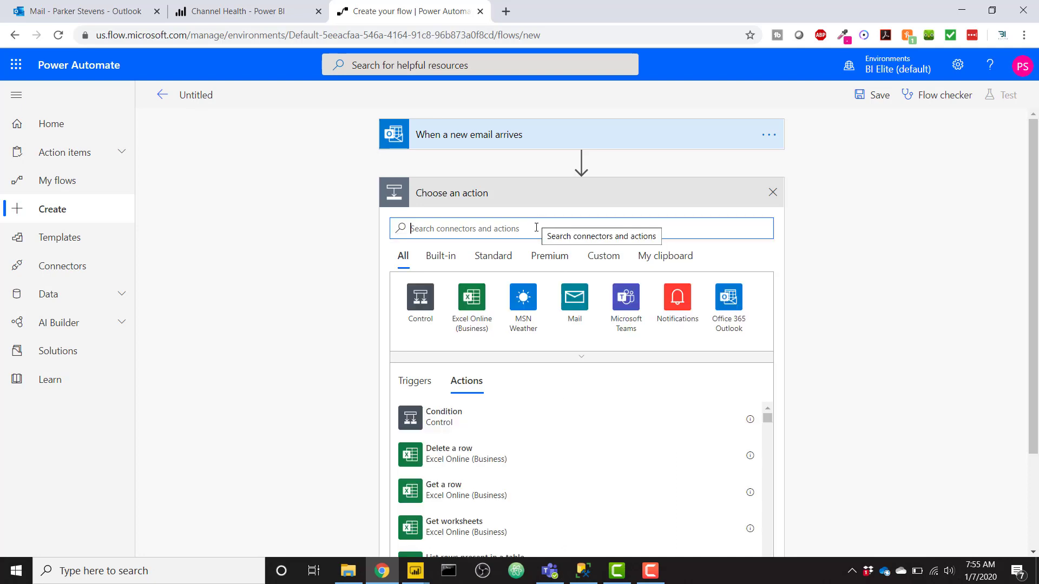
text(ema)
key(BackSpace)
key(BackSpace)
key(BackSpace)
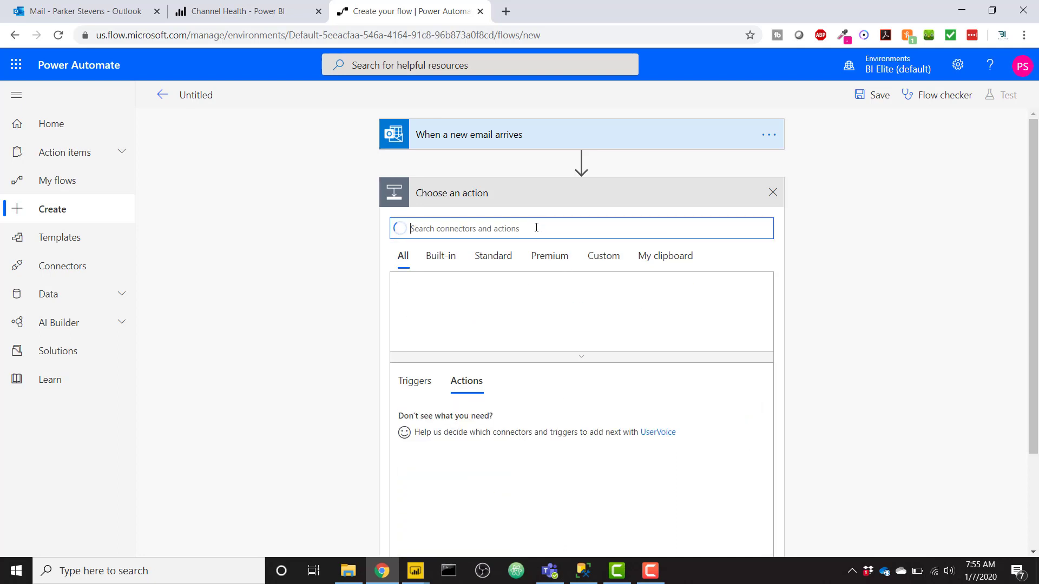
text(forw)
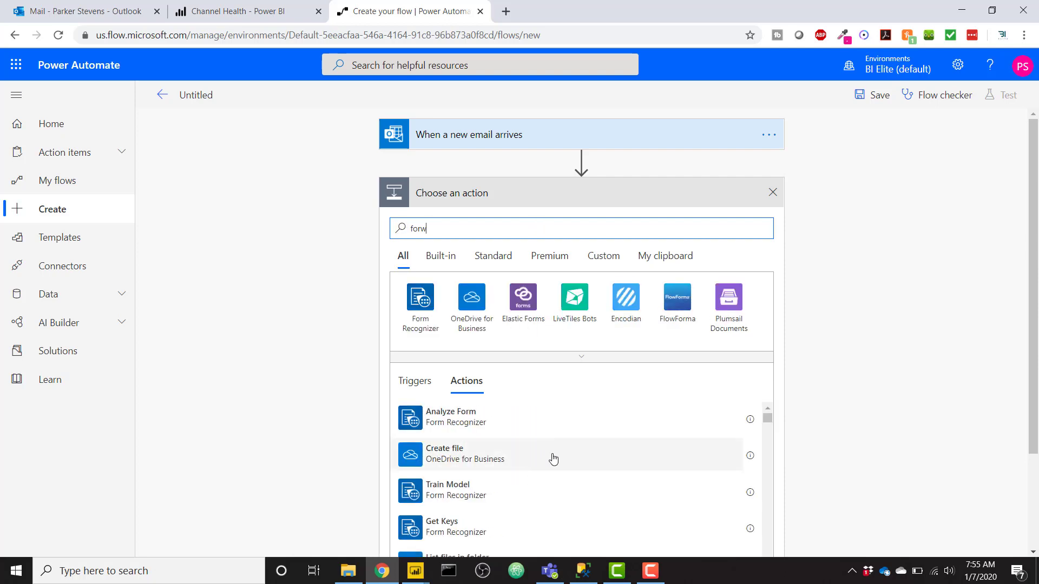
text(ard)
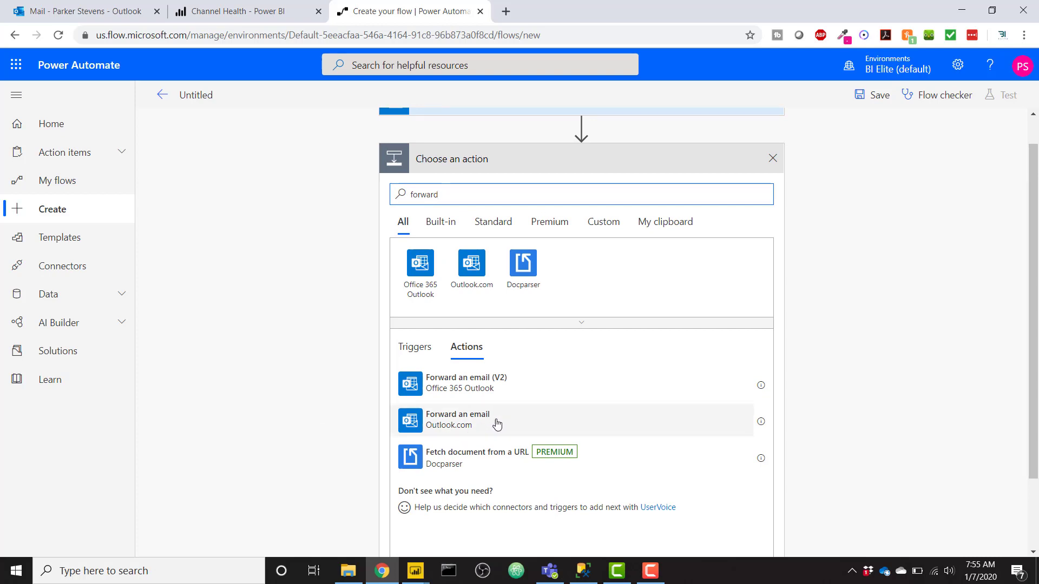
click(501, 429)
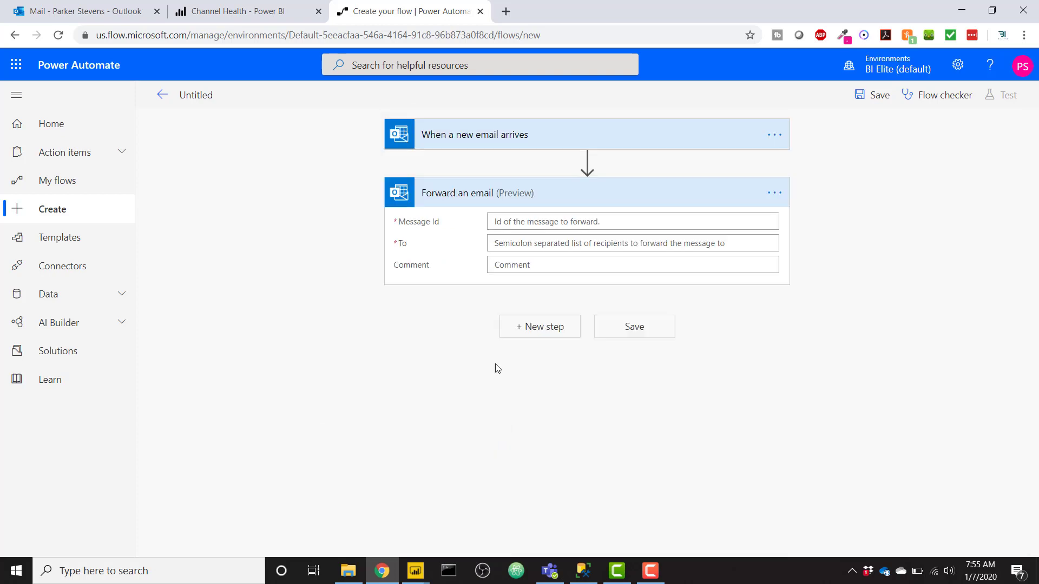
- Fill Forward an email with the trigger's Message Id, the external Gmail recipient, and comment 'Forwarding this subscription'
click(523, 148)
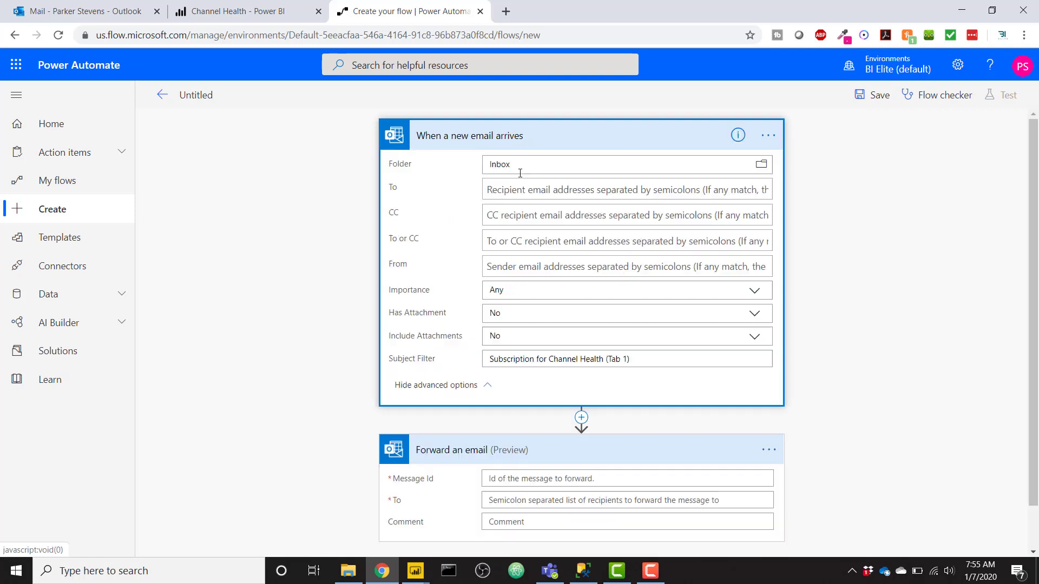
click(529, 130)
click(563, 224)
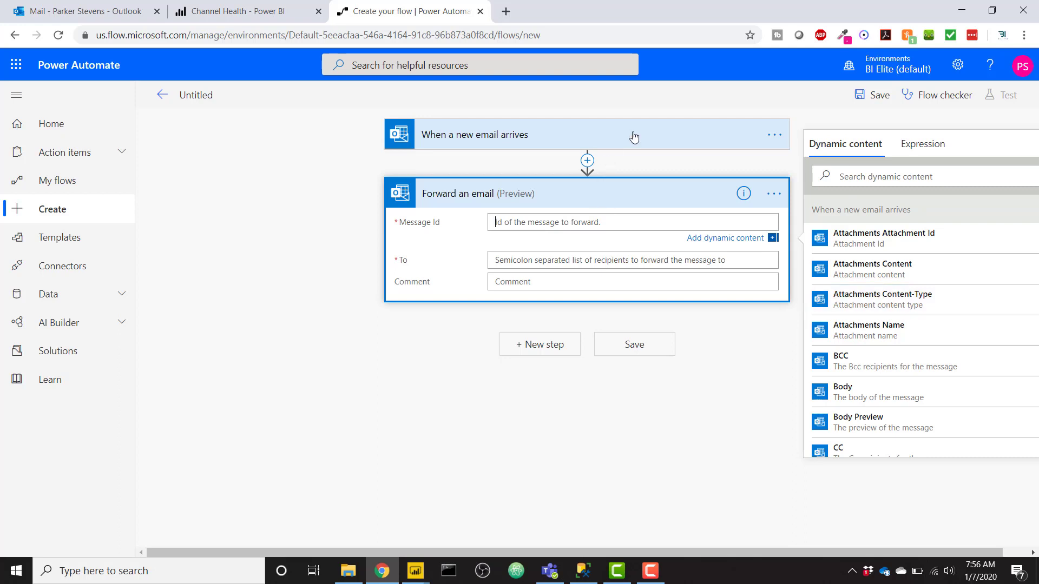
scroll(839, 354, down, 5)
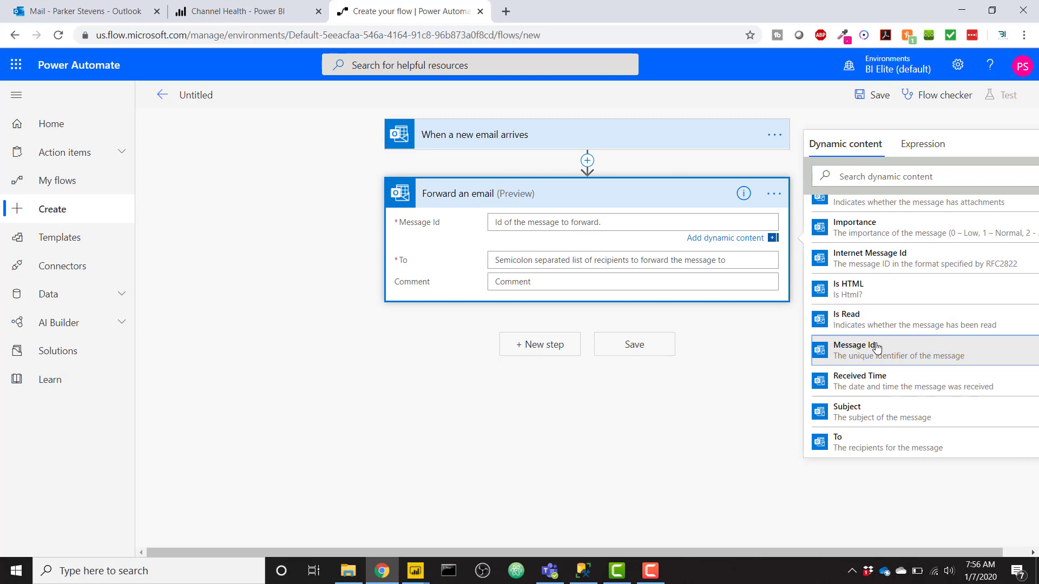
click(876, 348)
click(511, 265)
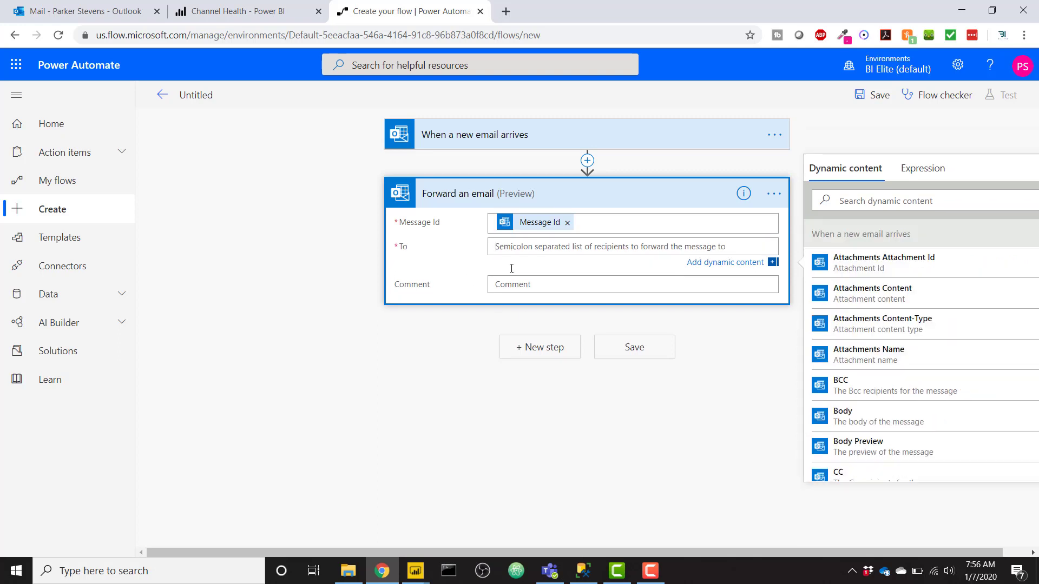
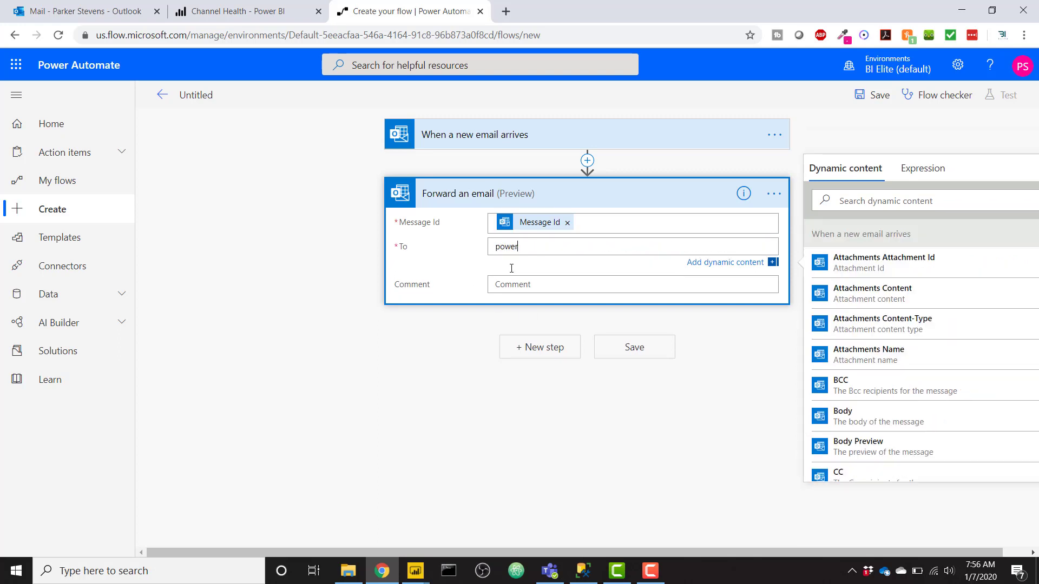
click(523, 282)
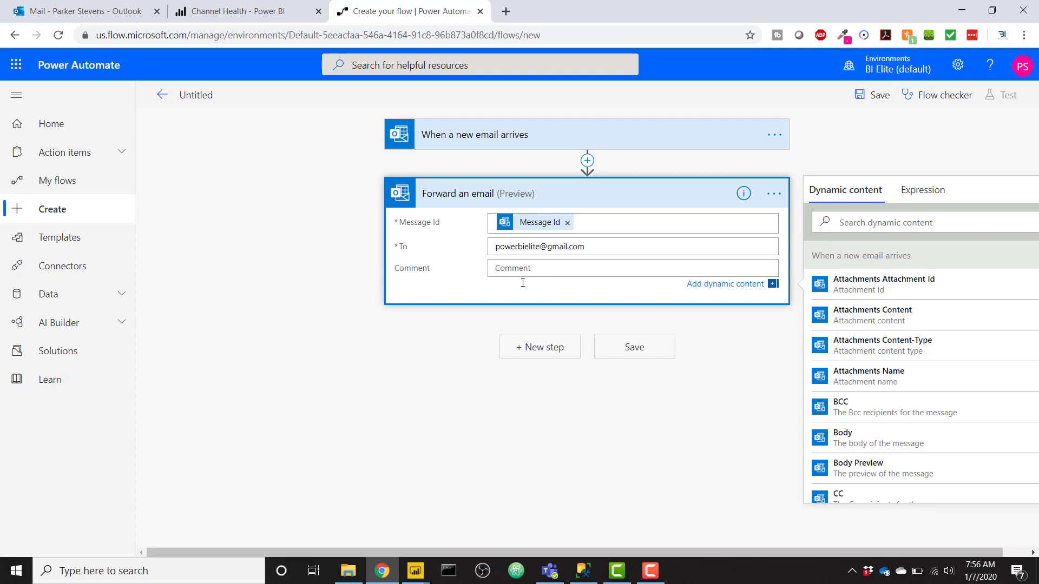
text(Forwarding this subscription)
key(BackSpace)
key(BackSpace)
- Save the flow and rename it 'External Email Subscription from Power BI'
click(643, 356)
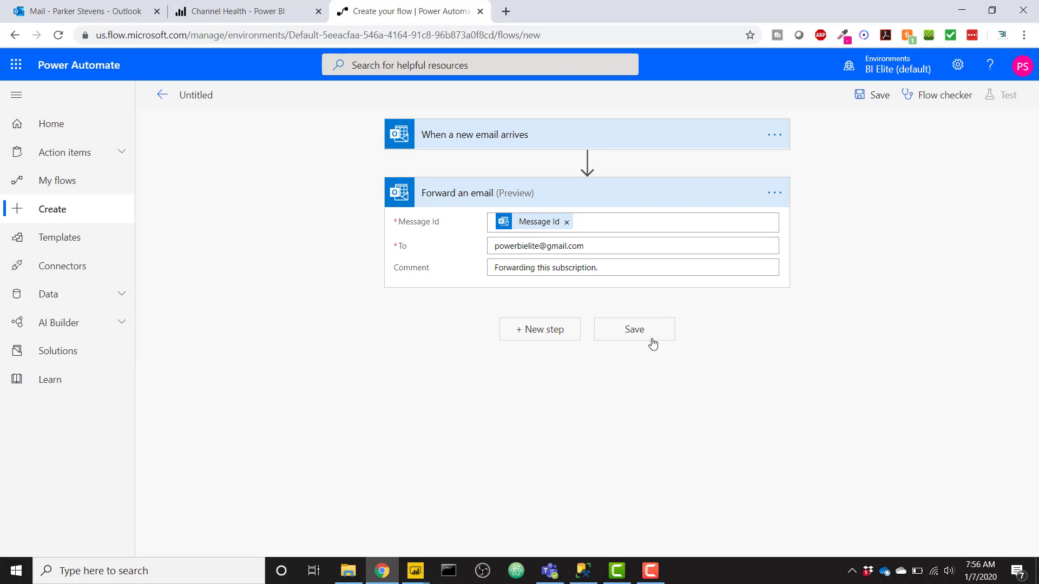
click(652, 339)
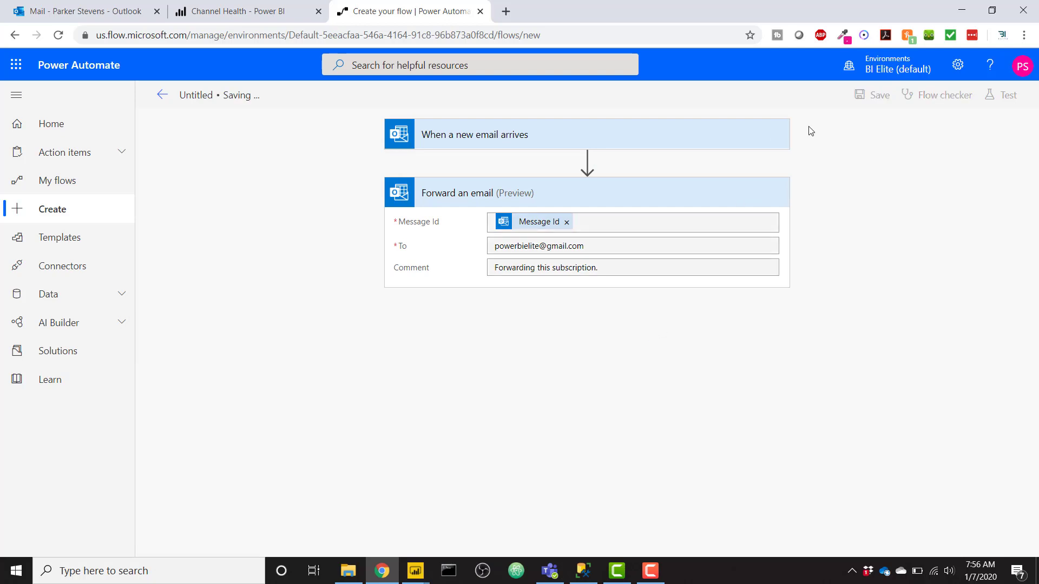
click(199, 99)
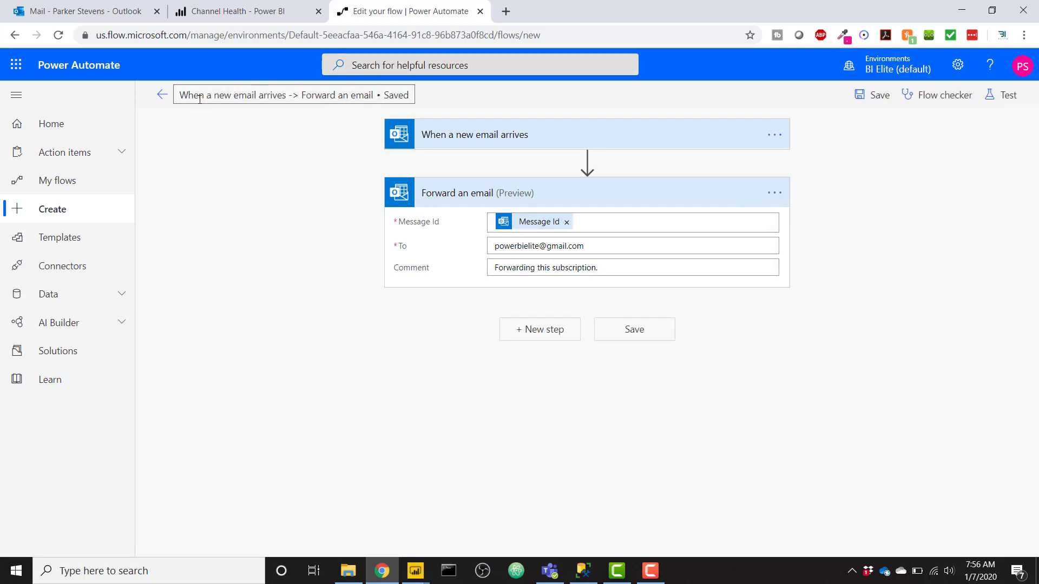
text(E)
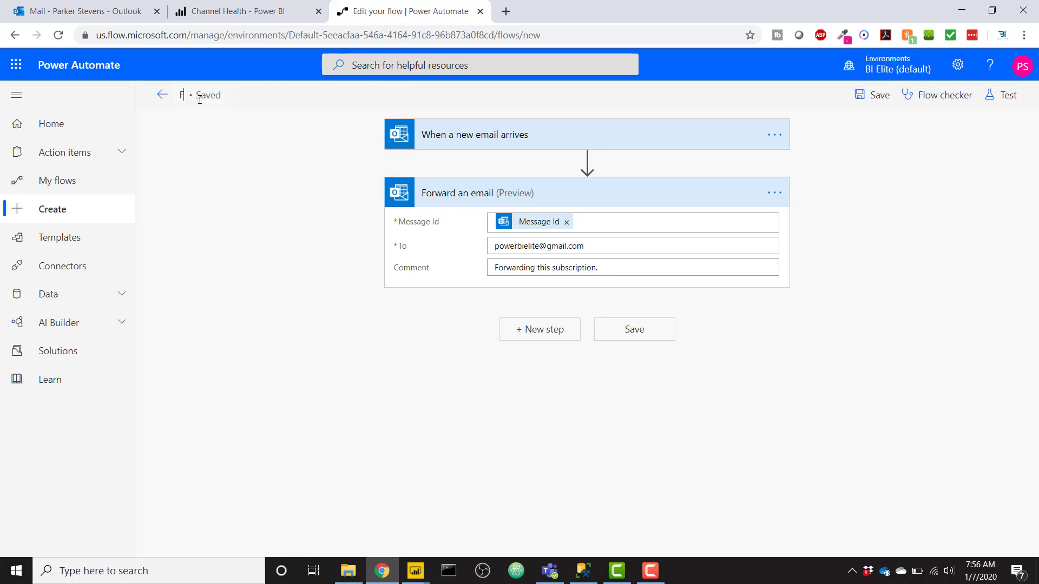
key(BackSpace)
text(External Email Subscription from Power BI)
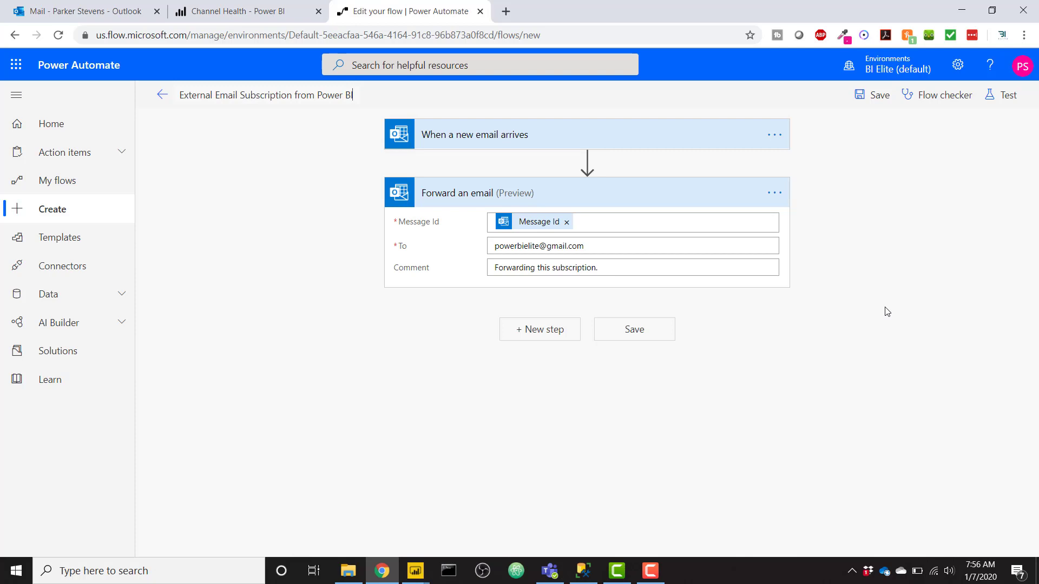
click(999, 96)
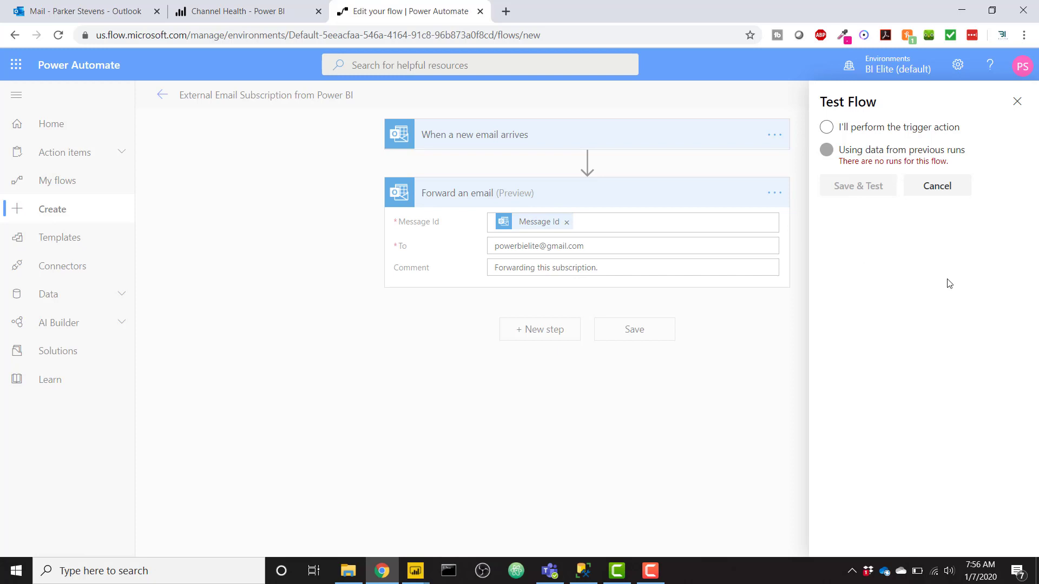
- Save and start a flow test that waits for a real incoming email trigger
click(913, 135)
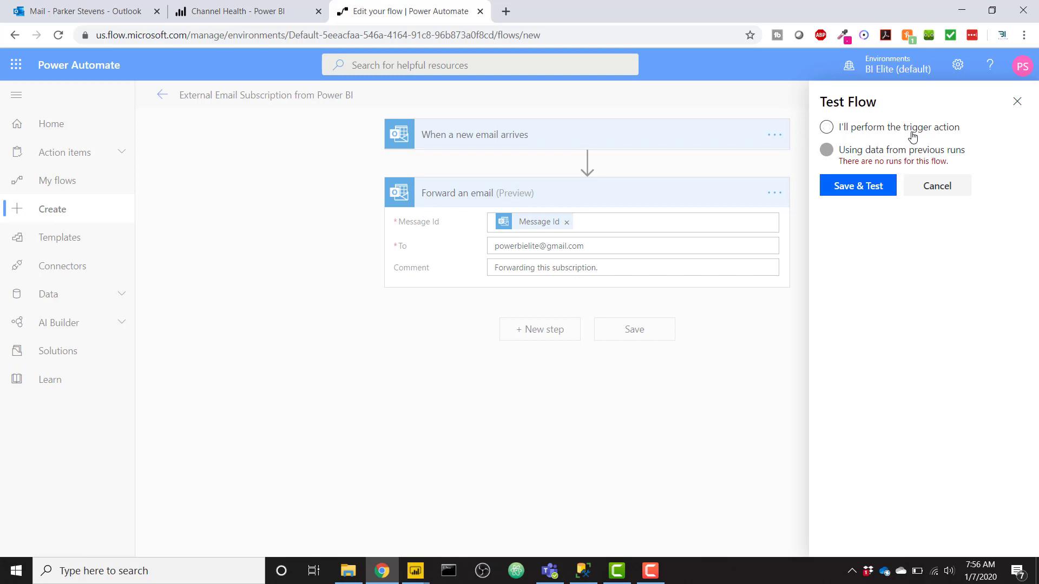
click(880, 193)
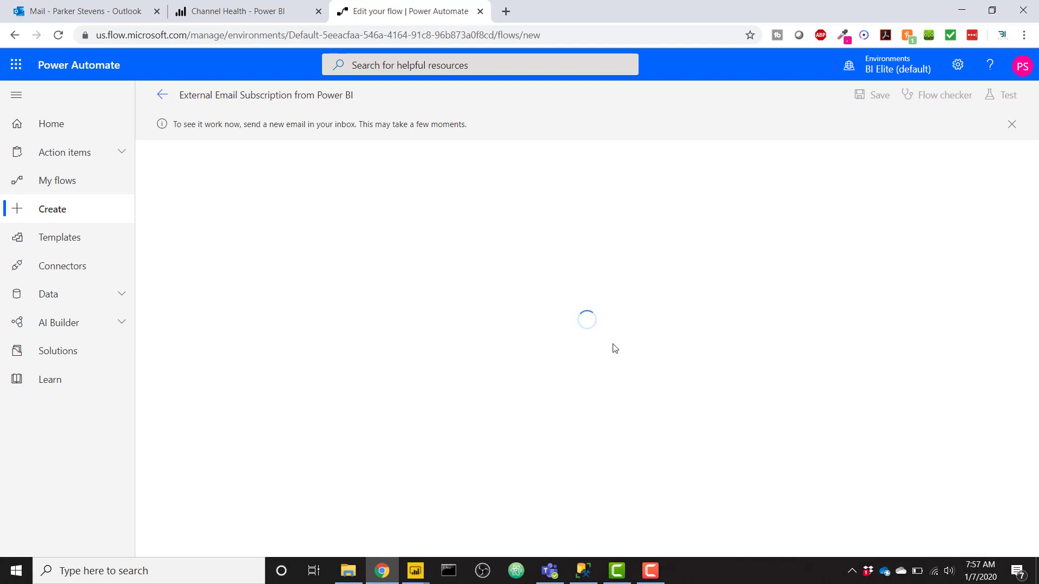
- Run the Video Subscription in Power BI immediately to fire the flow's test
click(243, 14)
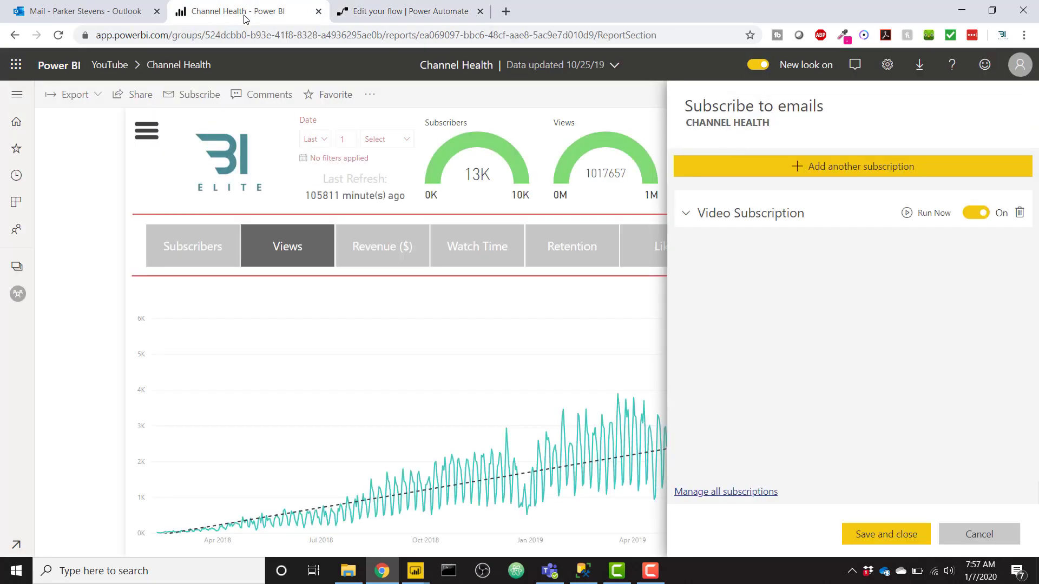
click(931, 216)
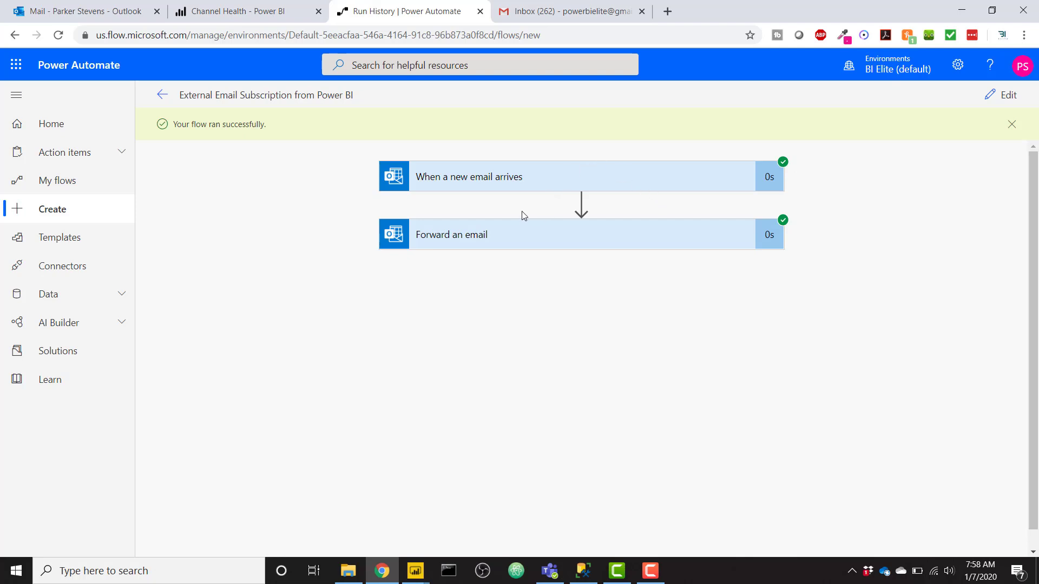
- Switch to the Gmail inbox to find the forwarded Channel Health subscription email
click(545, 10)
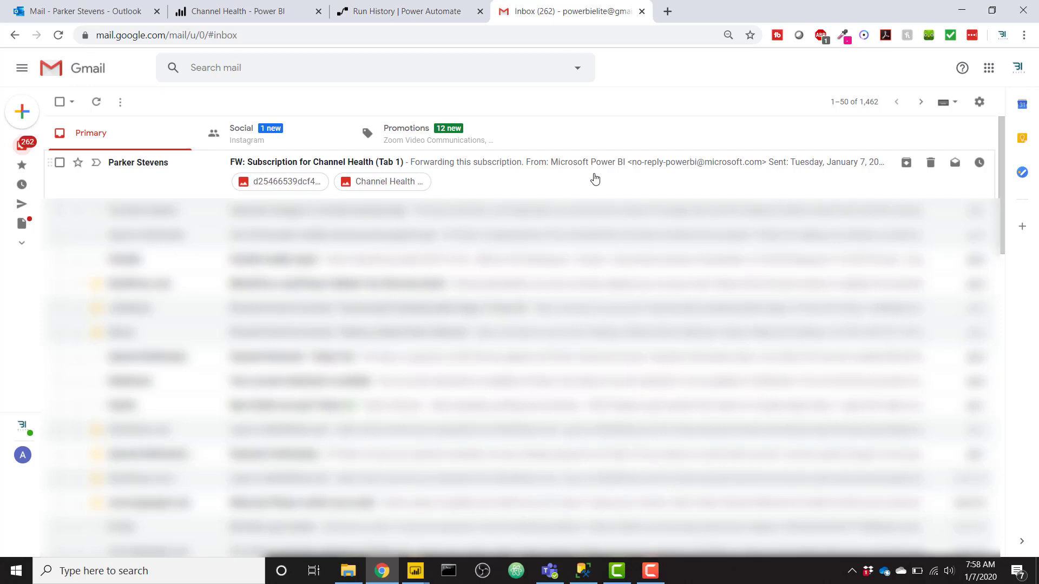
- Open the 'FW: Subscription for Channel Health (Tab 1)' email and preview its PNG report attachment
click(595, 178)
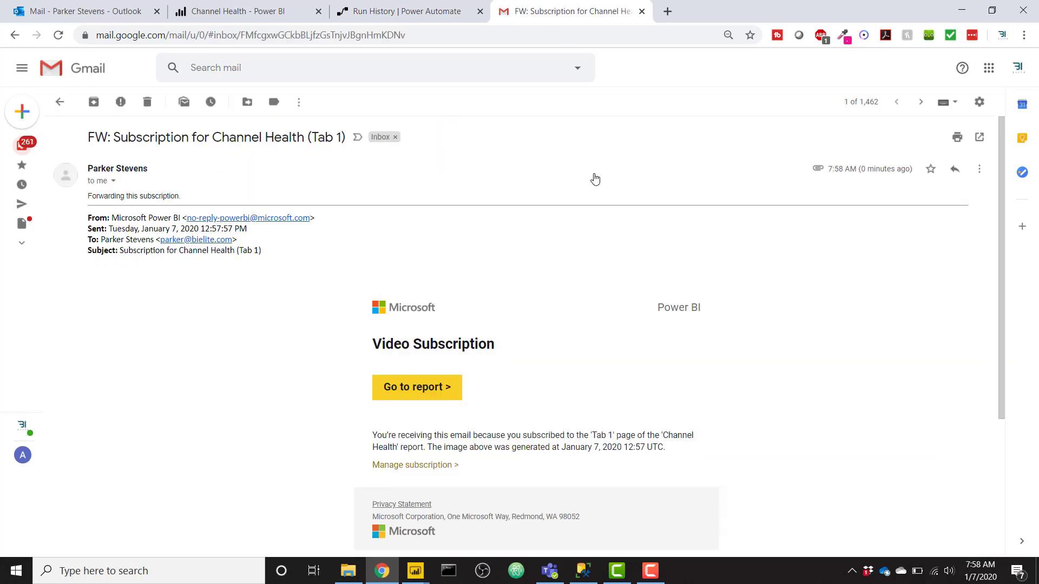
scroll(583, 303, down, 3)
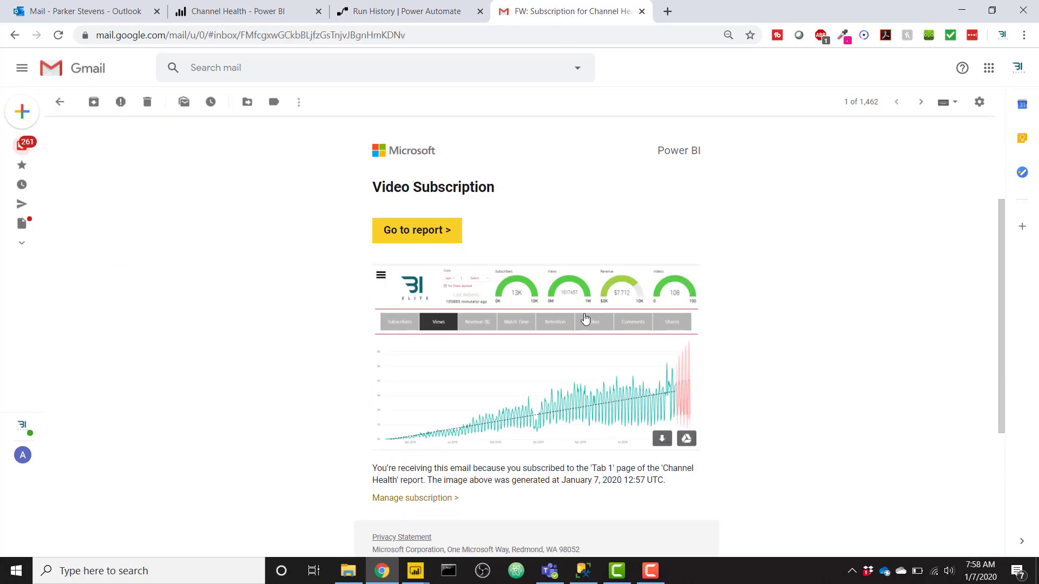
scroll(707, 360, down, 4)
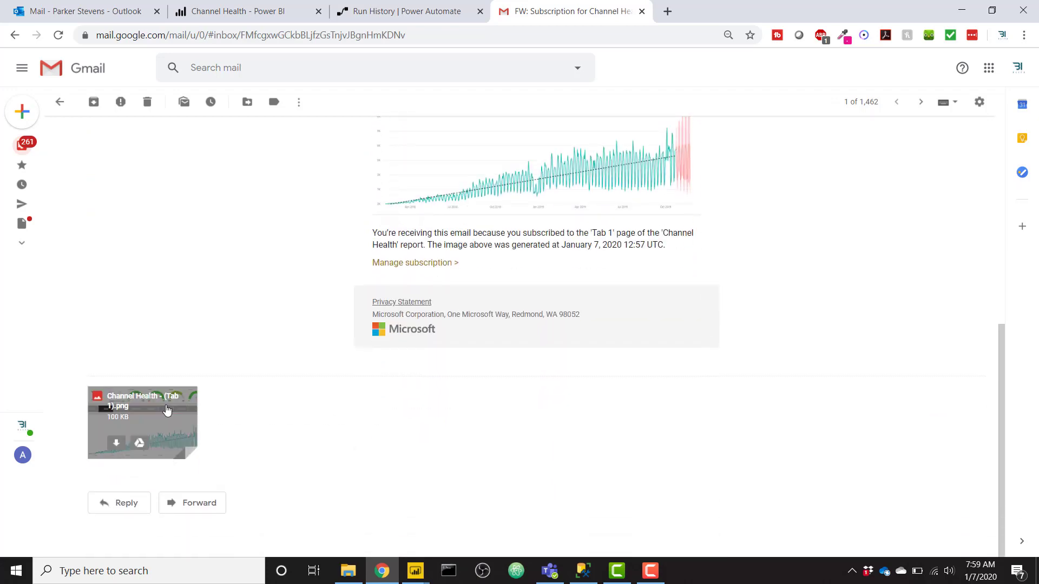
click(177, 404)
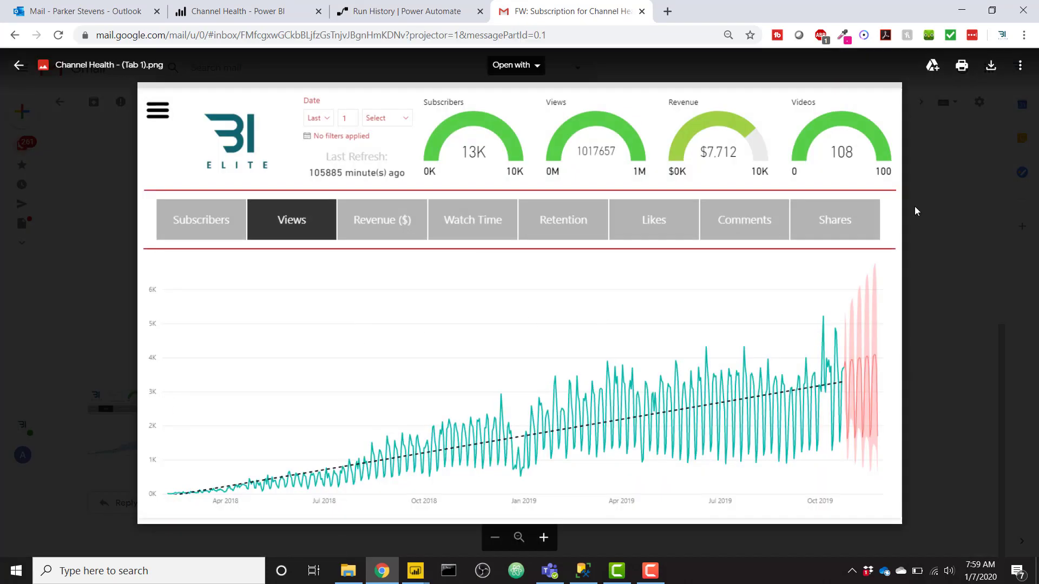
click(987, 211)
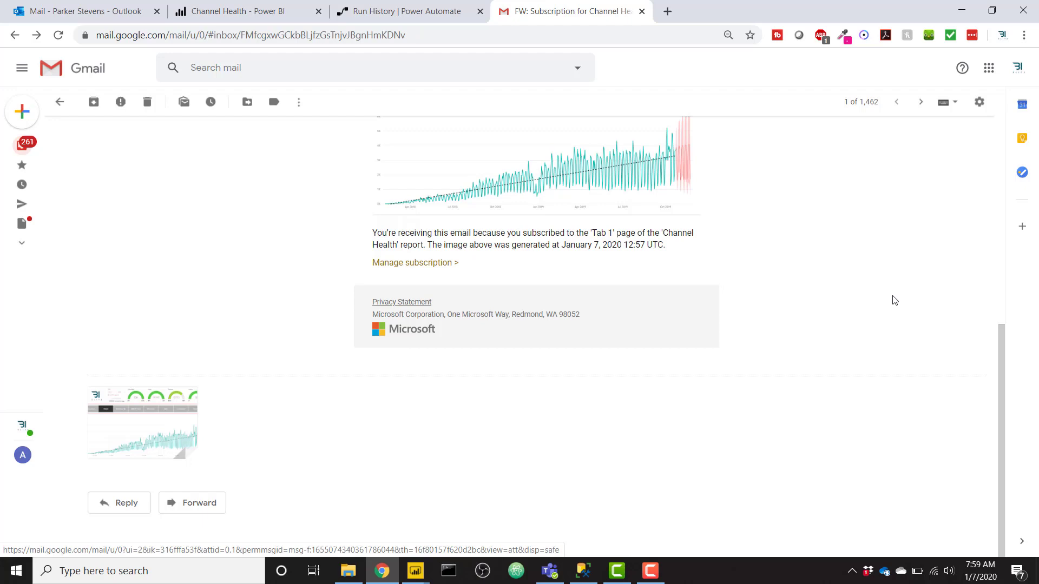
- View the Channel Health report image once more, then close the preview
scroll(895, 300, up, 1)
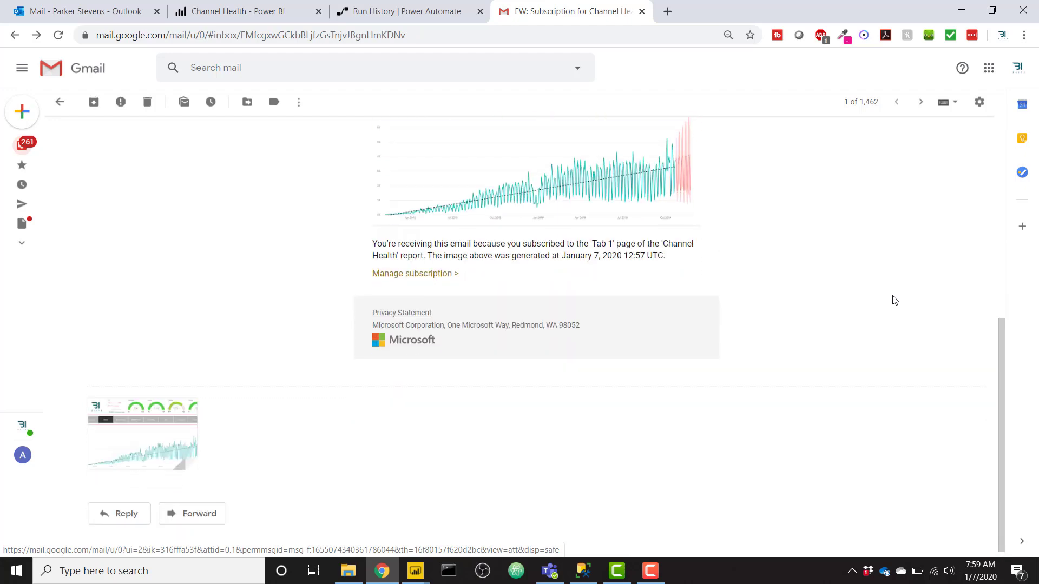
click(181, 436)
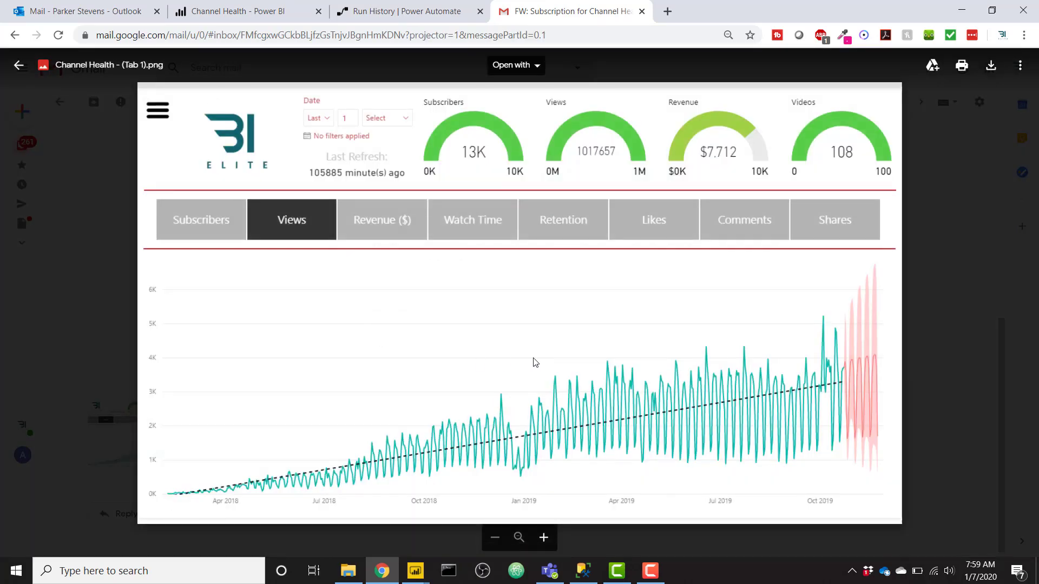
click(987, 228)
scroll(874, 365, up, 8)
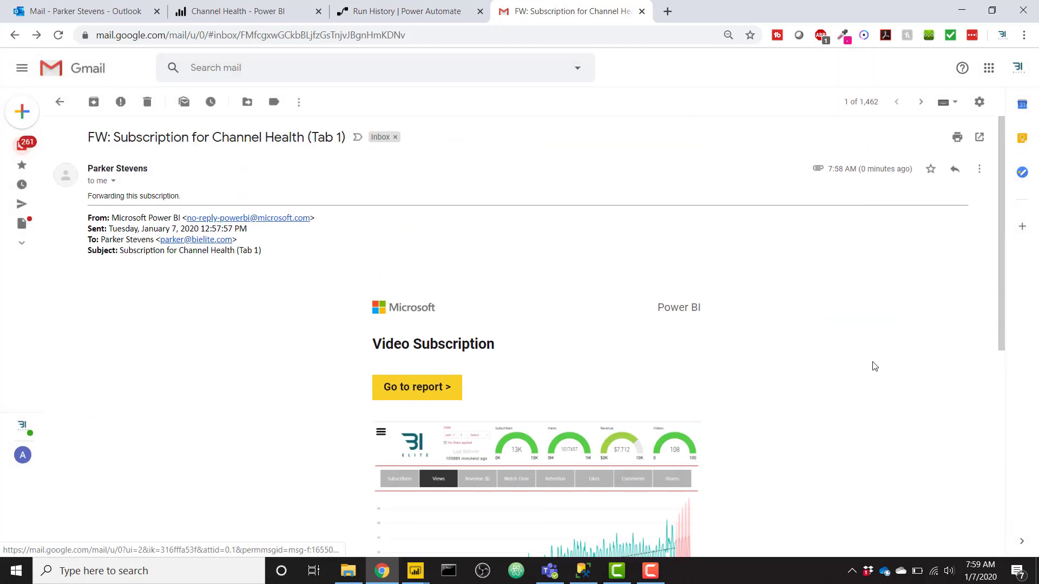